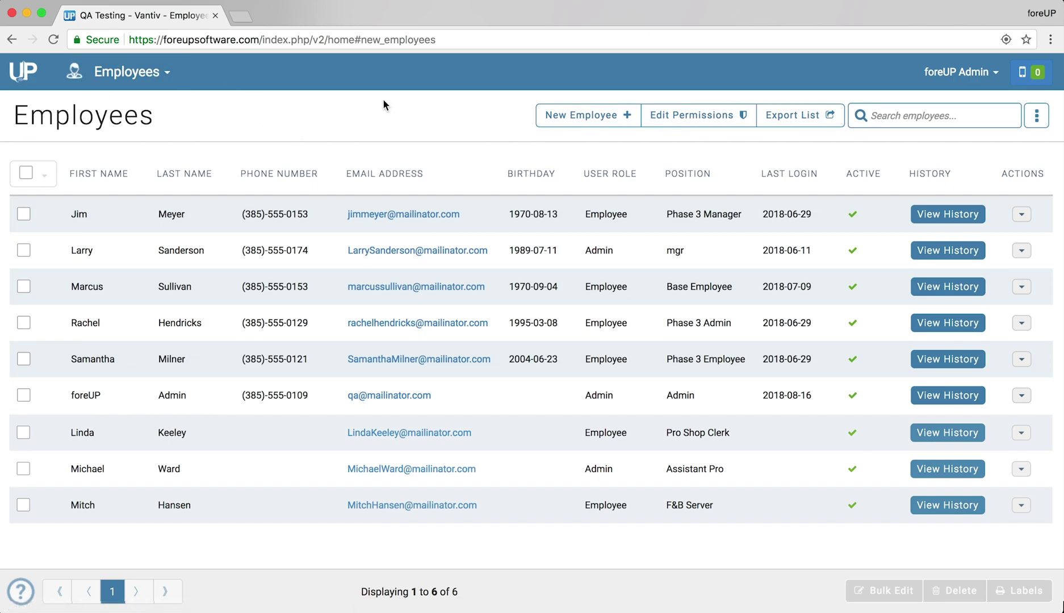
- Add a new permissions role named 'Pro Shop Clerk' with Admin as its base role
left_click(686, 121)
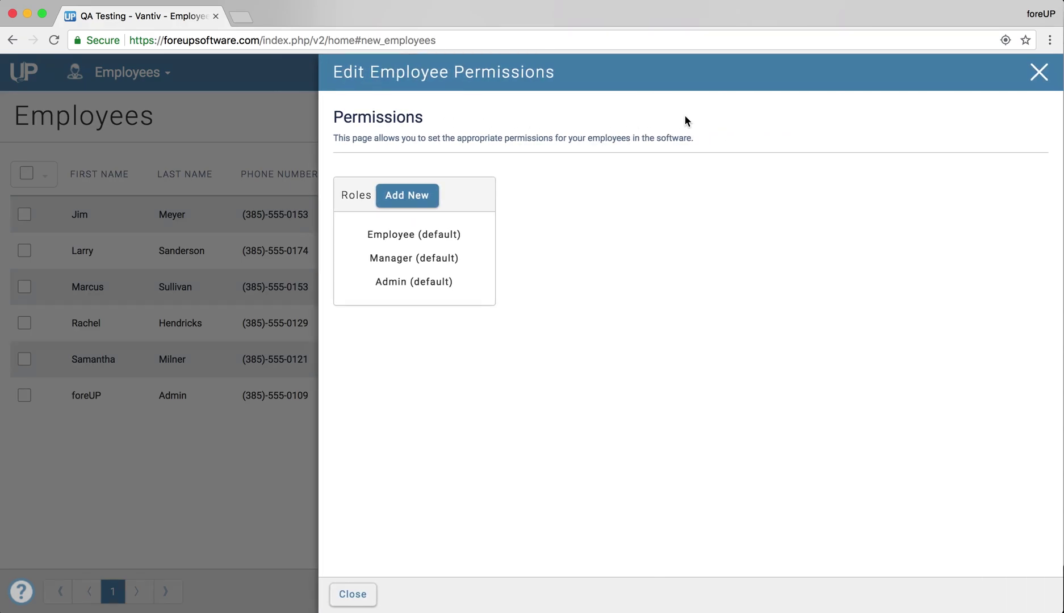
left_click(412, 195)
left_click(424, 146)
type("Pro")
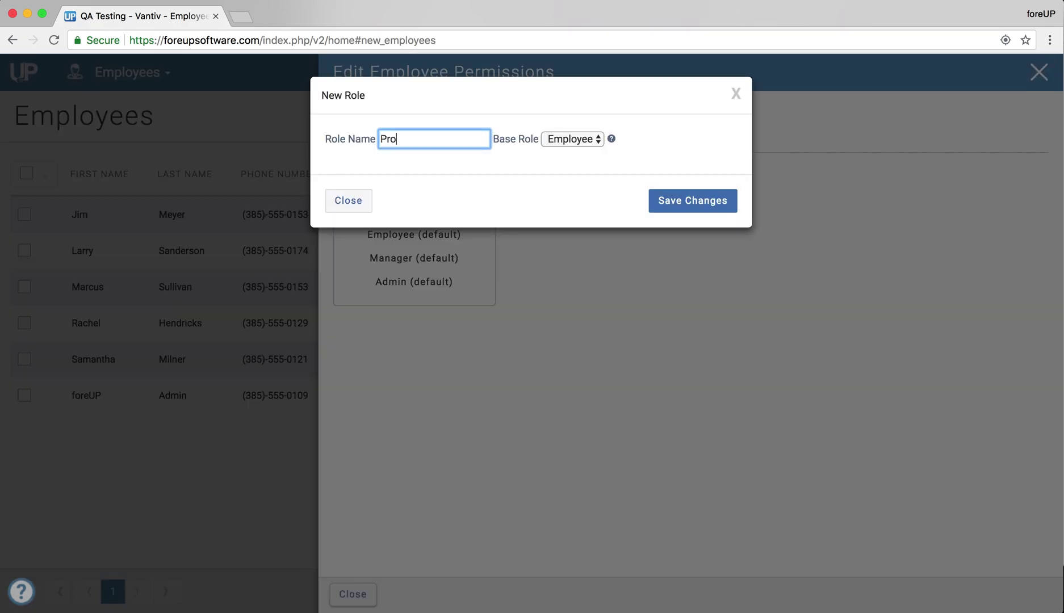
type(" Shop Clerk")
left_click(590, 140)
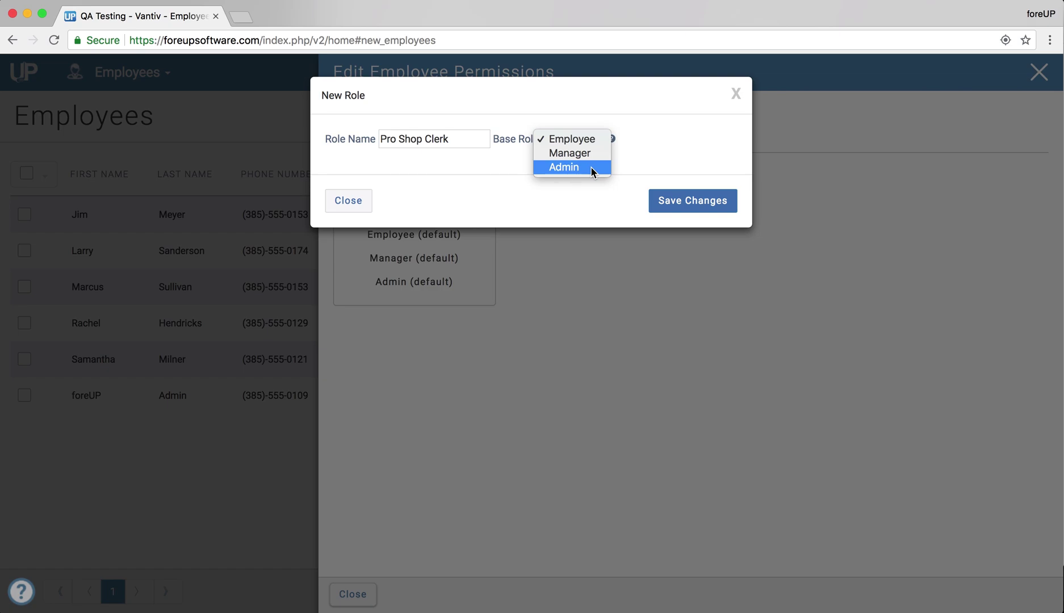
left_click(589, 166)
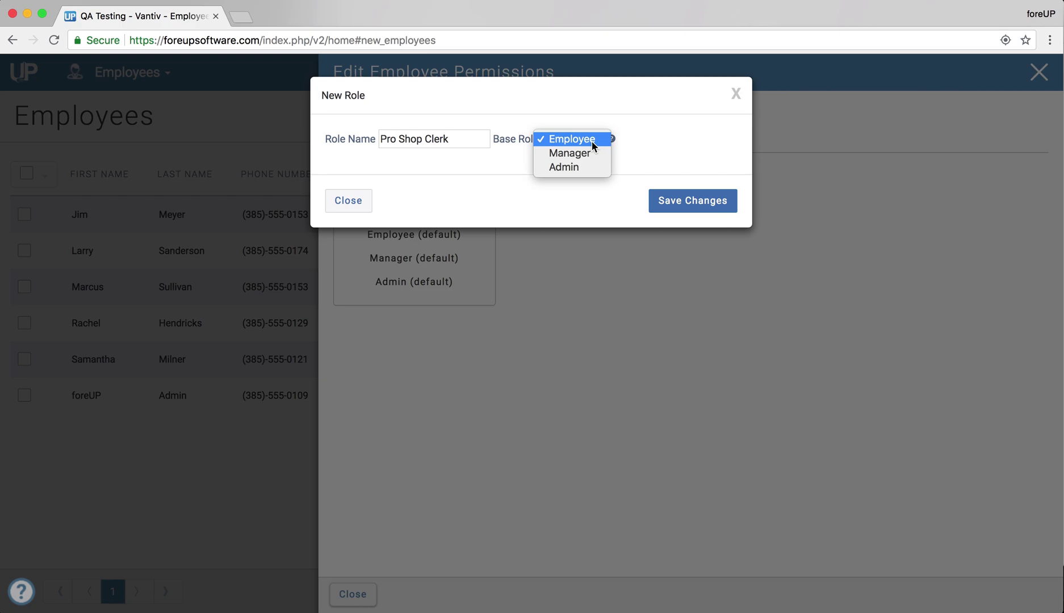
left_click(571, 165)
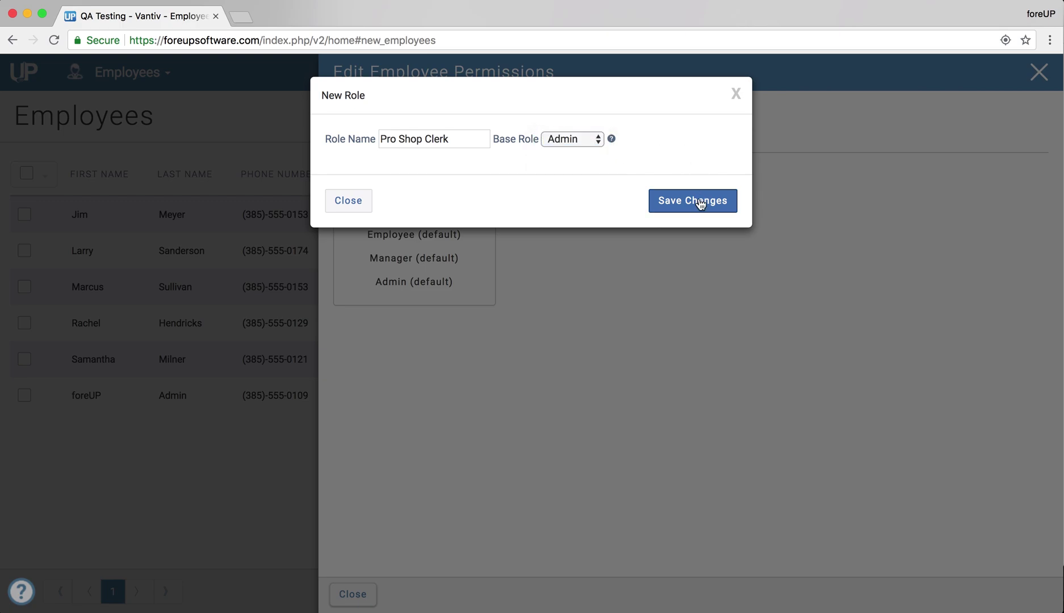
left_click(698, 198)
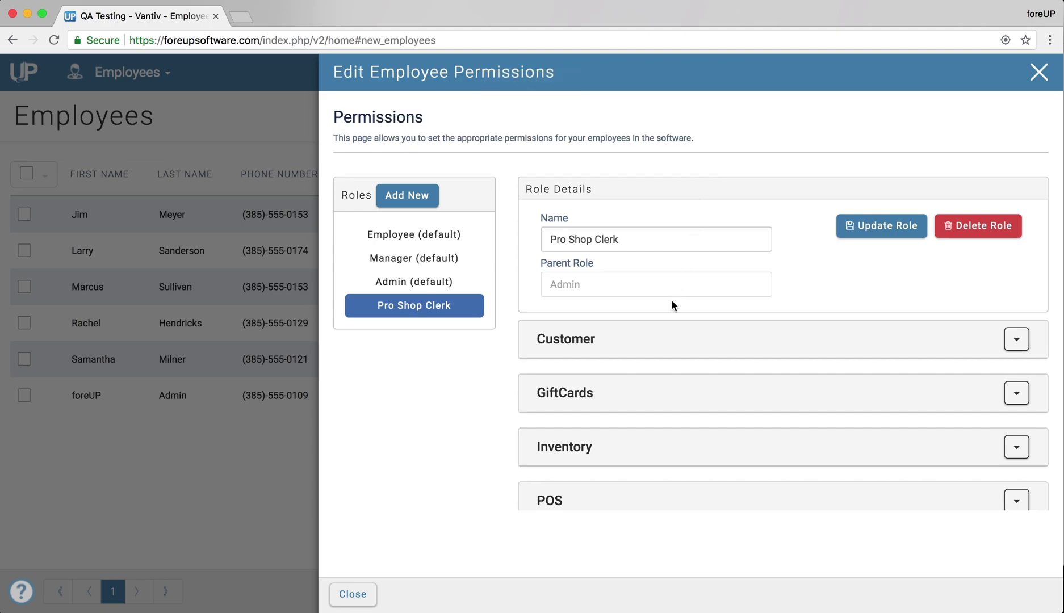
- Expand the role's Customer permissions and read the Account Balance and Loyalty help notes
left_click(658, 334)
scroll(702, 318, "down", 3)
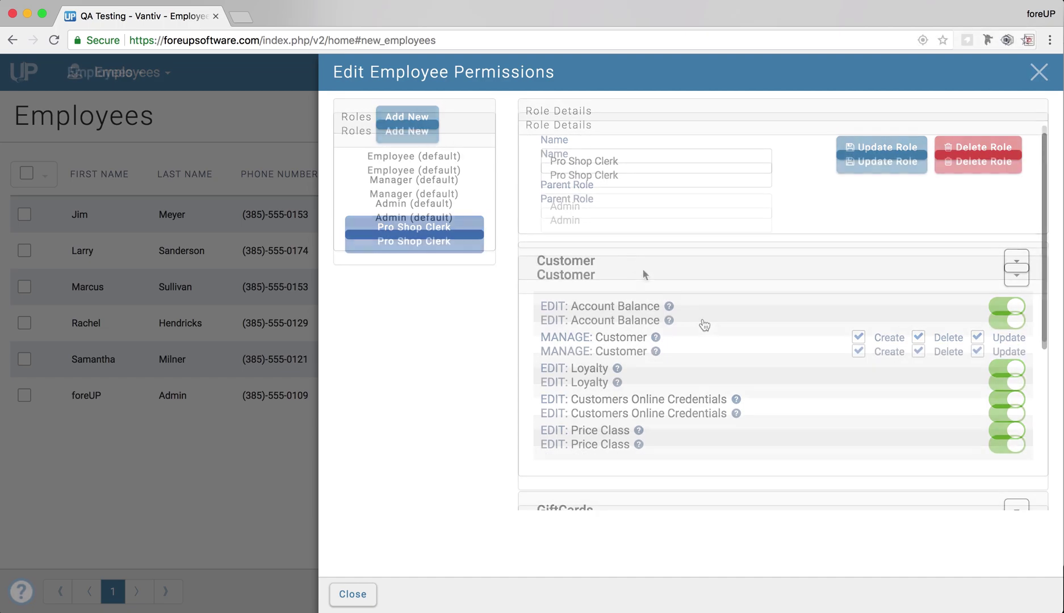
left_click(670, 322)
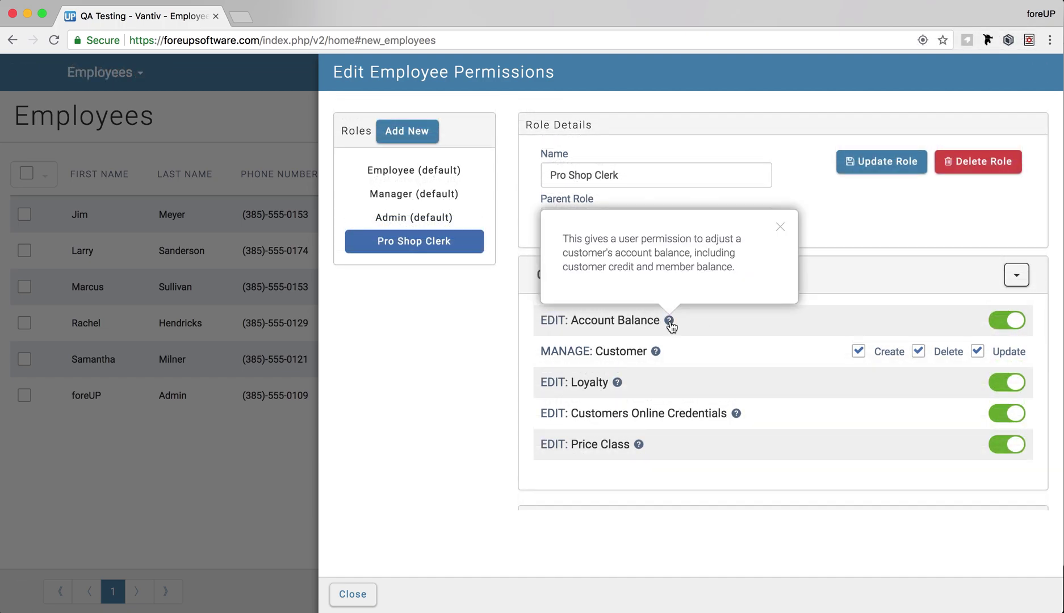
mouse_move(622, 384)
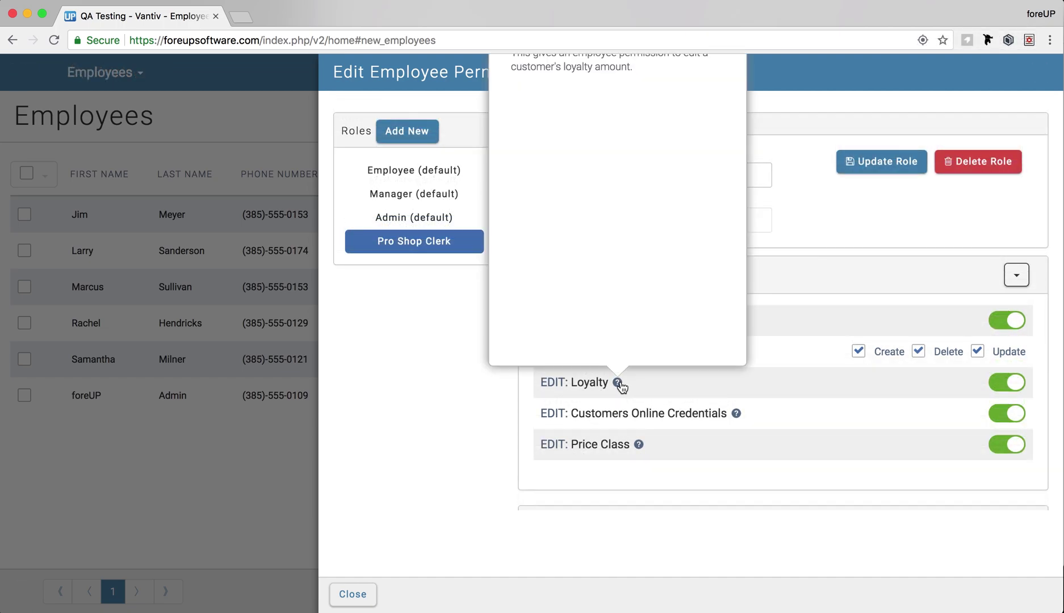
scroll(621, 390, "up", 2)
scroll(620, 386, "up", 2)
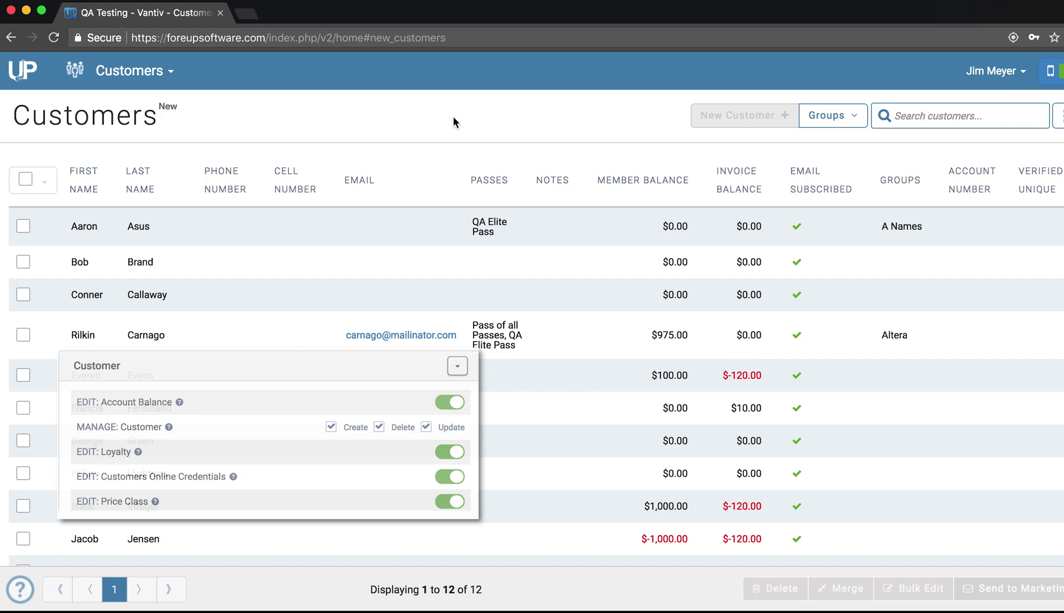
- View the first customer's details, close them, and tick the second customer in the list
left_click(675, 228)
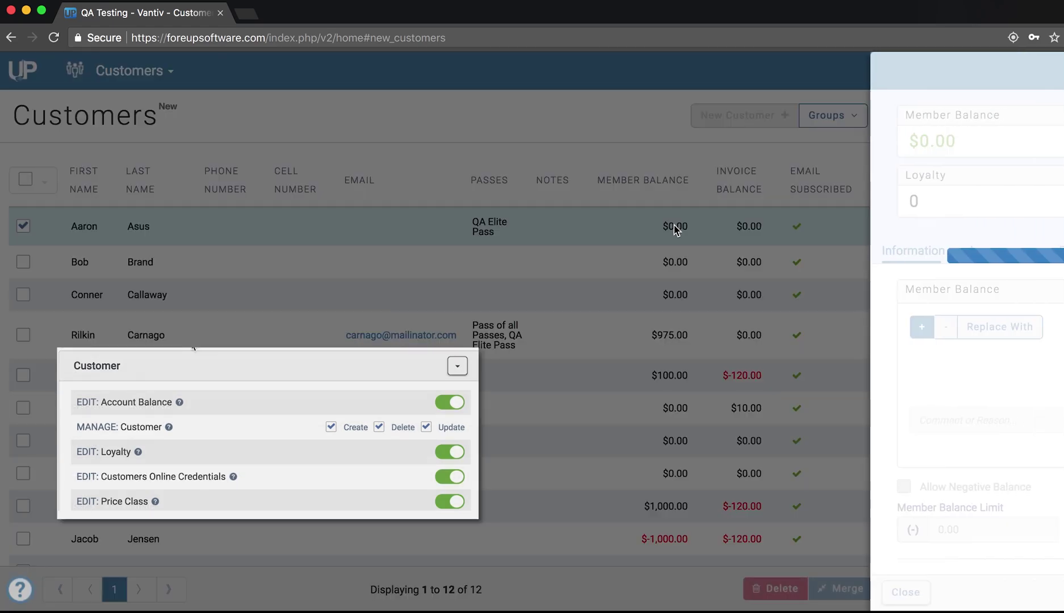
scroll(661, 256, "down", 1)
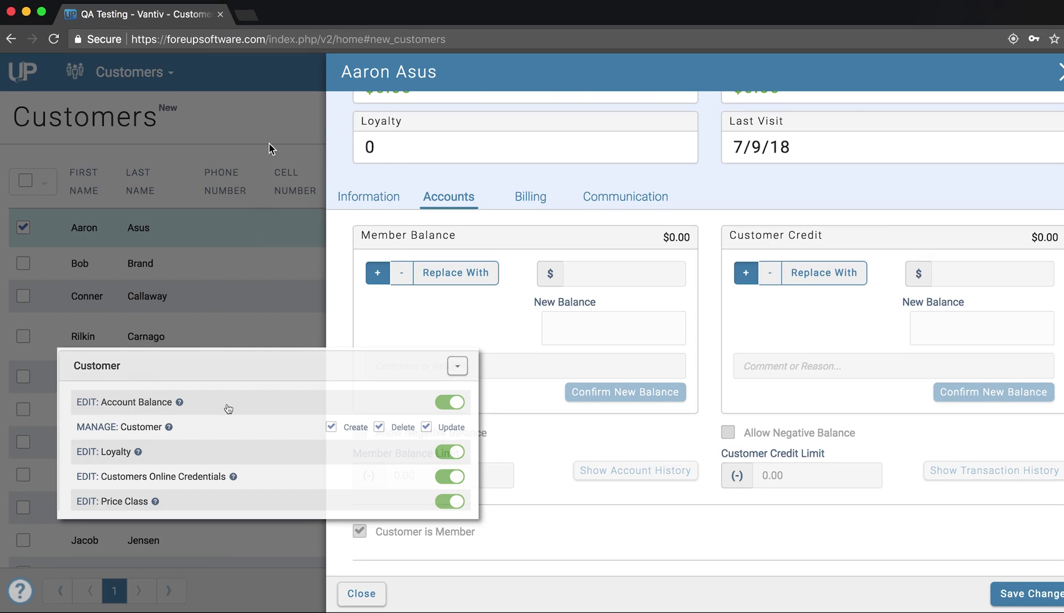
left_click(281, 228)
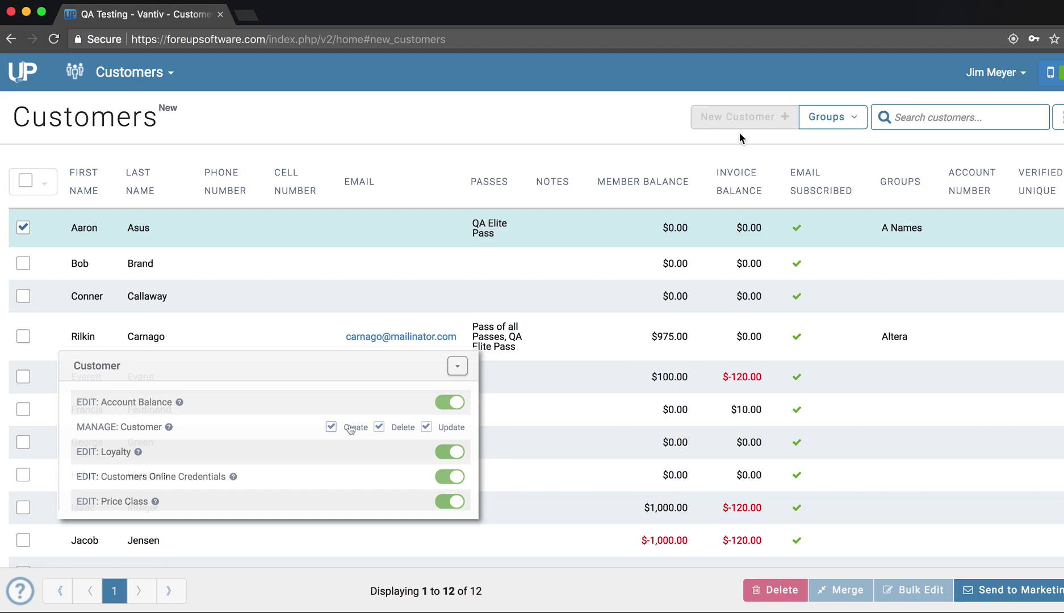
left_click(23, 263)
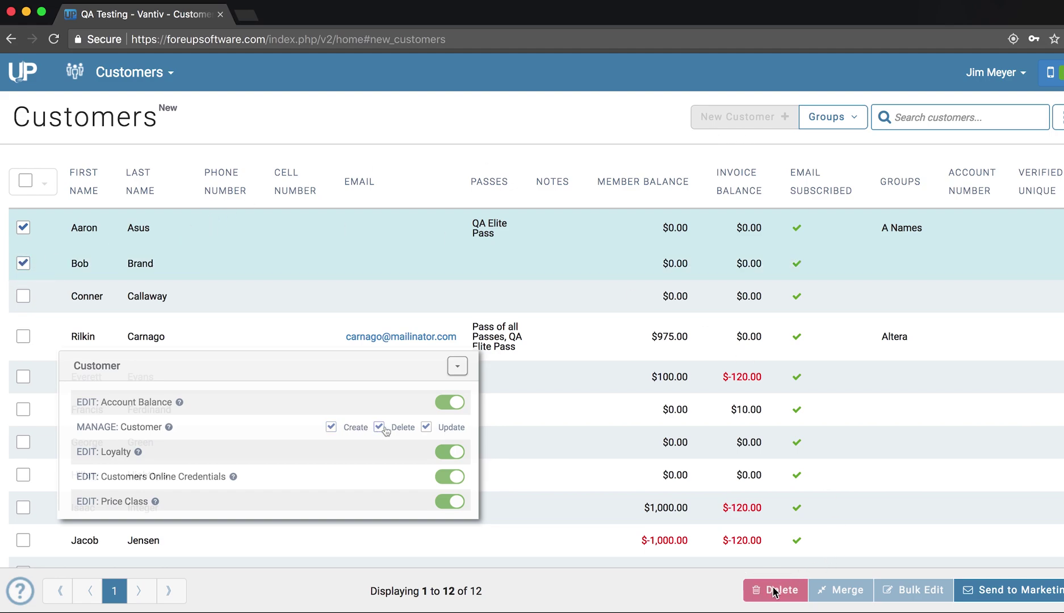
- Reopen the first customer to check balances and credit, then scroll through their information fields
left_click(421, 226)
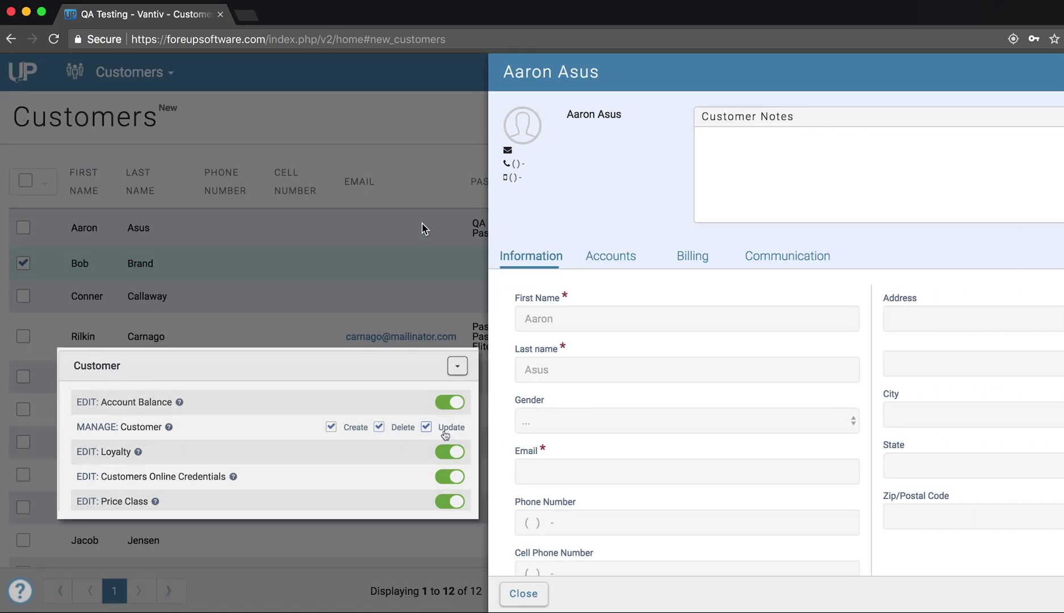
scroll(492, 332, "down", 6)
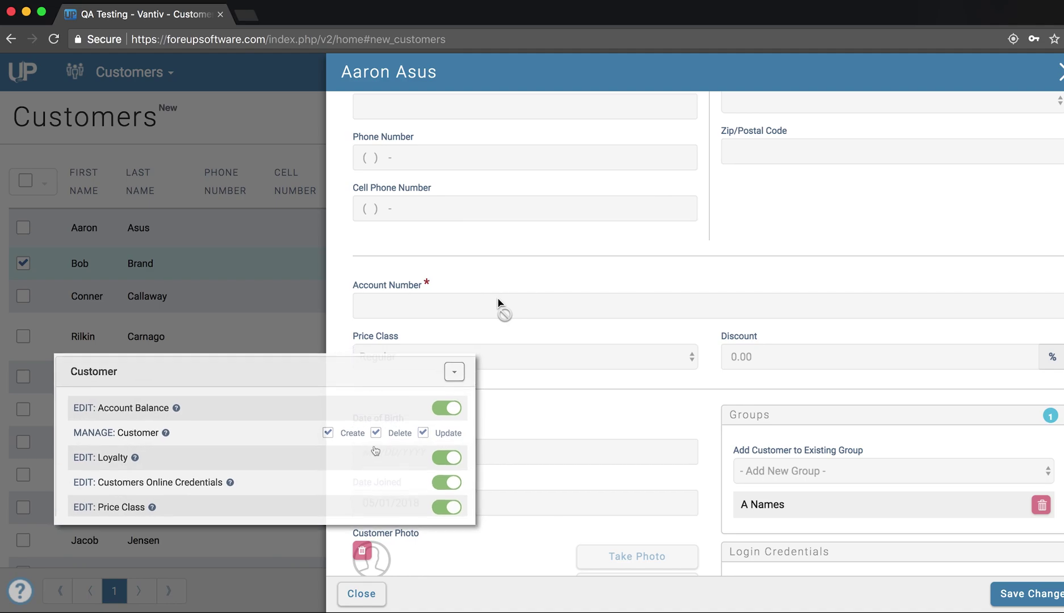
scroll(497, 302, "up", 3)
scroll(498, 302, "up", 5)
left_click(434, 254)
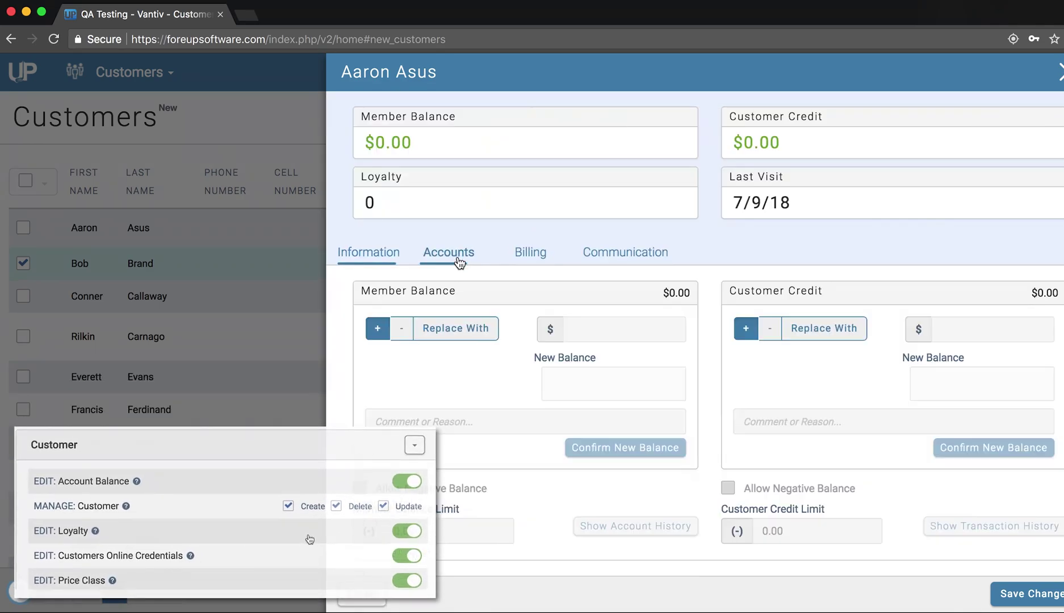
scroll(460, 311, "down", 5)
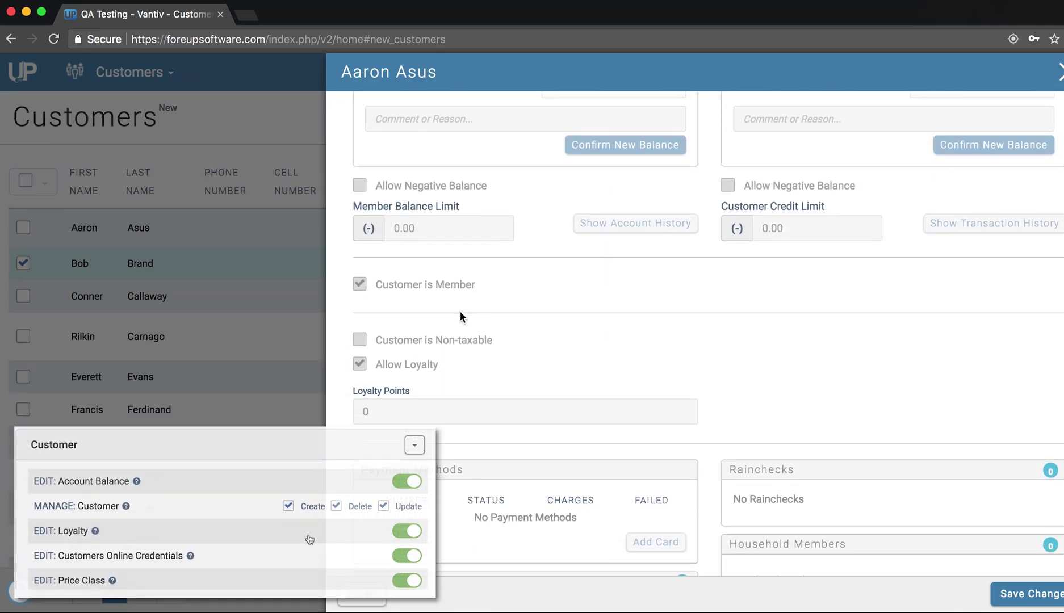
left_click(359, 340)
scroll(710, 314, "down", 10)
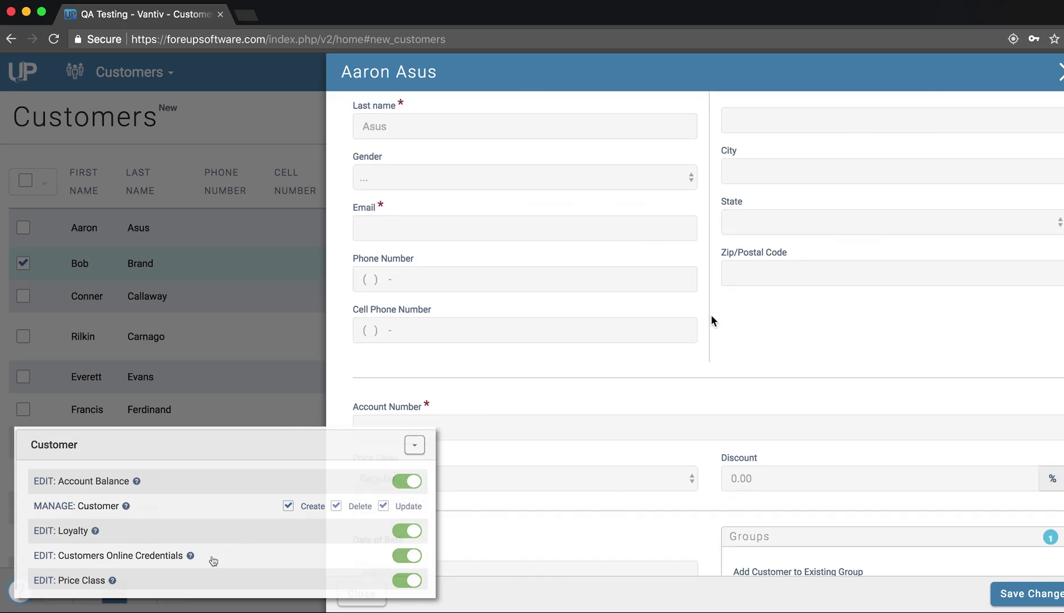
scroll(711, 314, "down", 3)
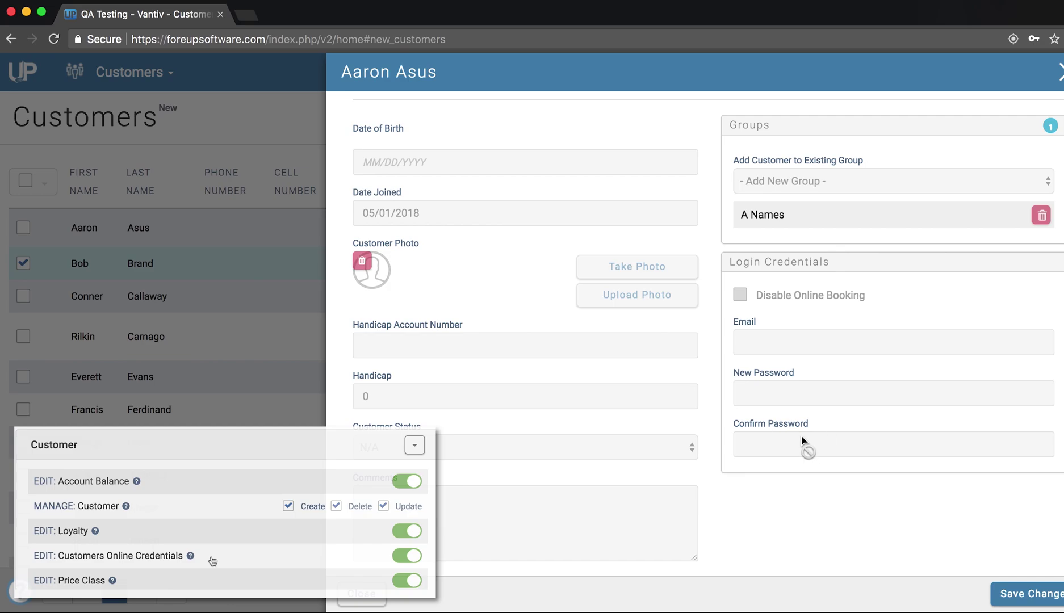
scroll(791, 304, "up", 5)
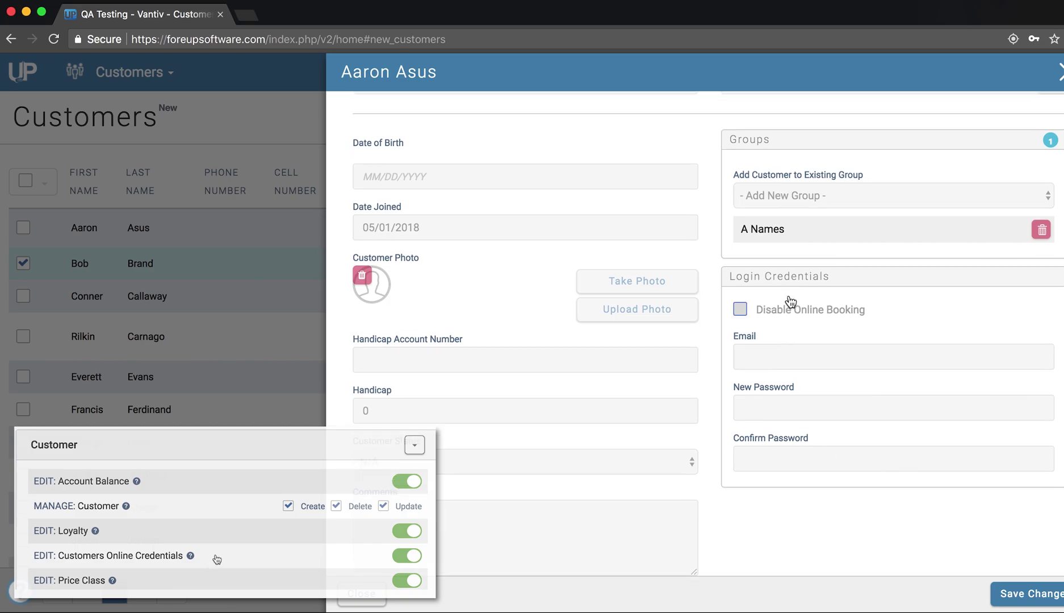
scroll(790, 301, "up", 2)
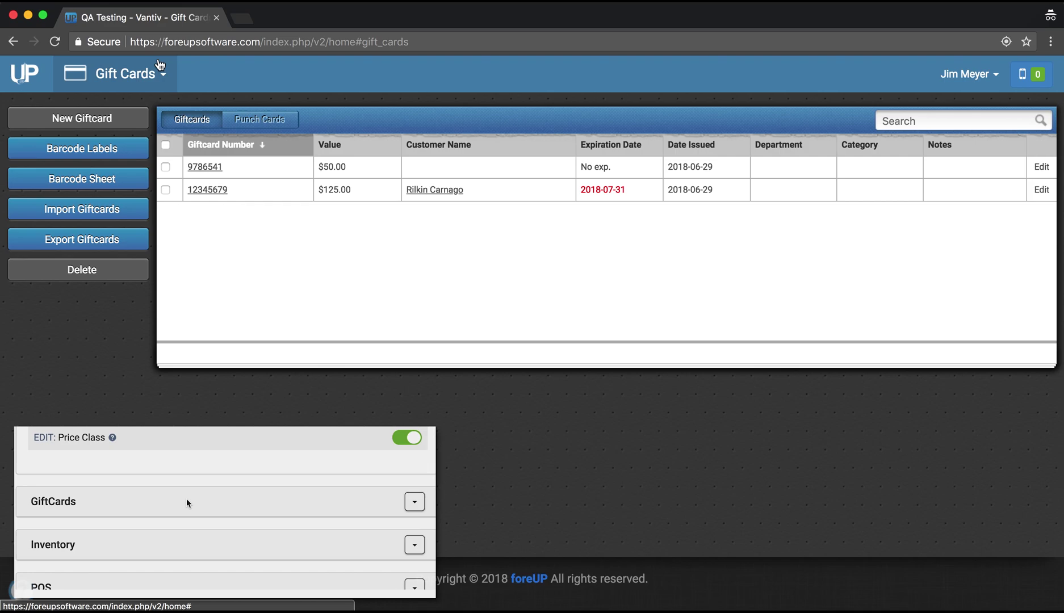
- Try creating a gift card and deleting card 9786541, then show the Food & Bev inventory
left_click(258, 120)
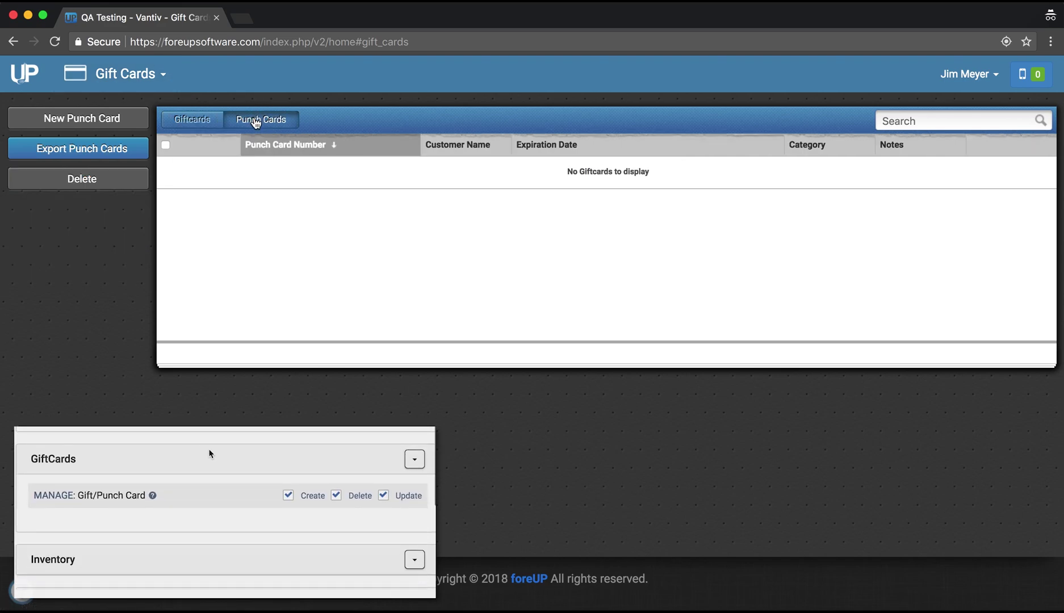
left_click(193, 119)
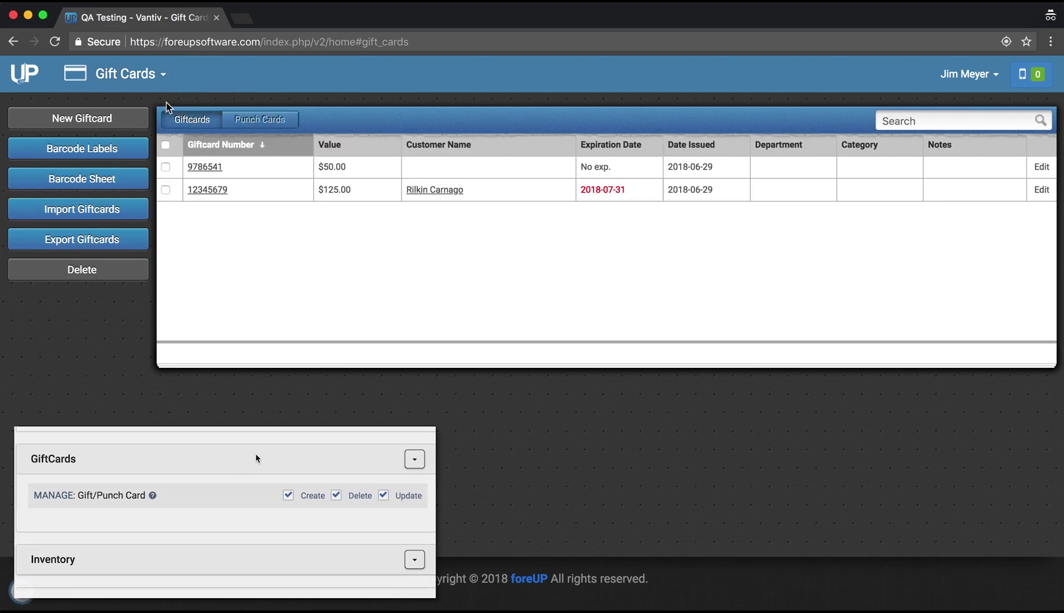
left_click(108, 119)
left_click(166, 167)
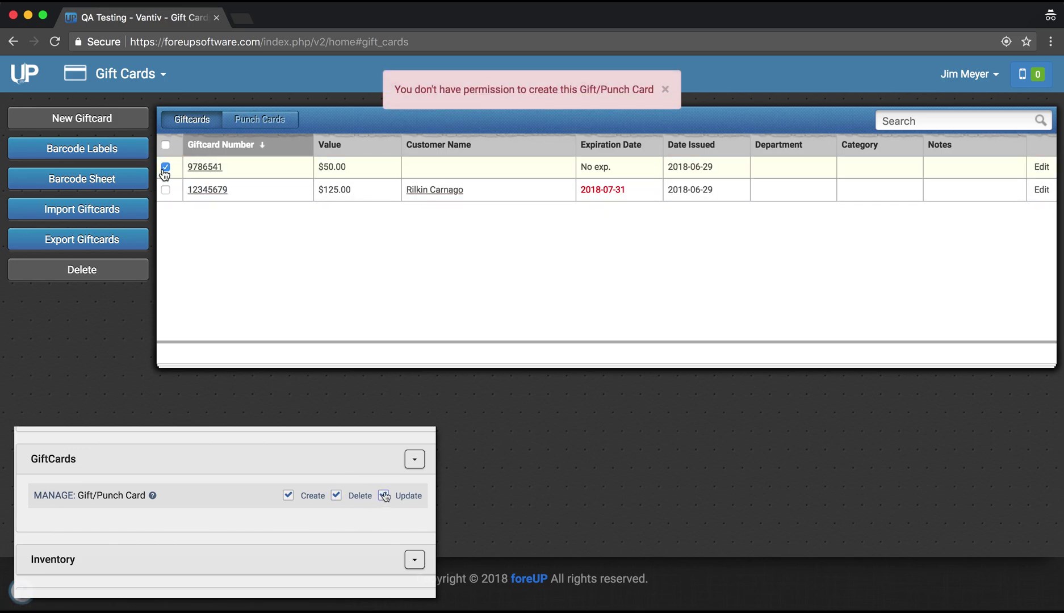
left_click(121, 274)
left_click(667, 137)
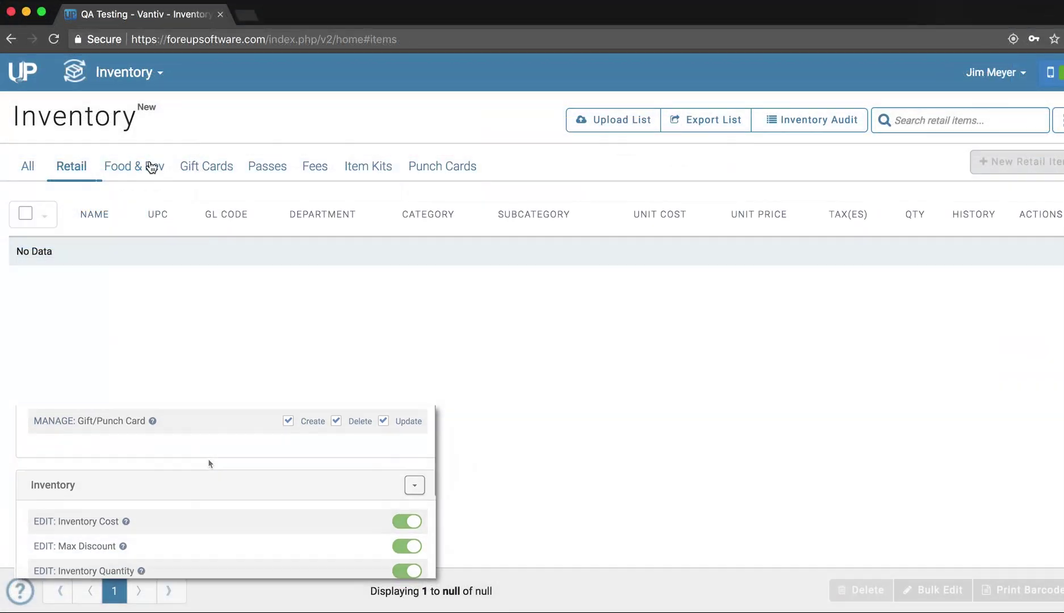
left_click(151, 167)
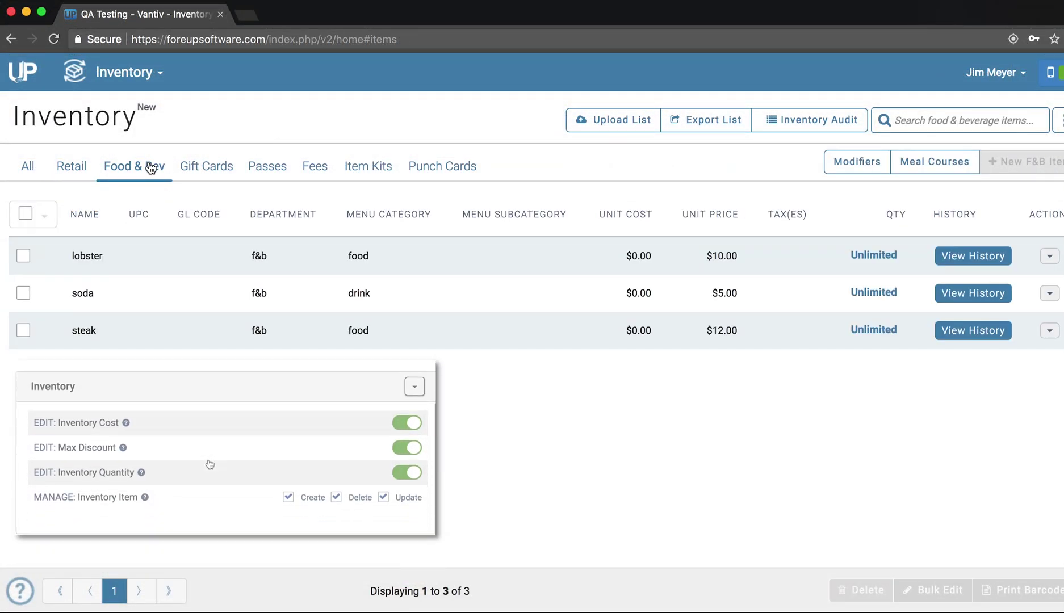
left_click(157, 253)
scroll(541, 199, "down", 3)
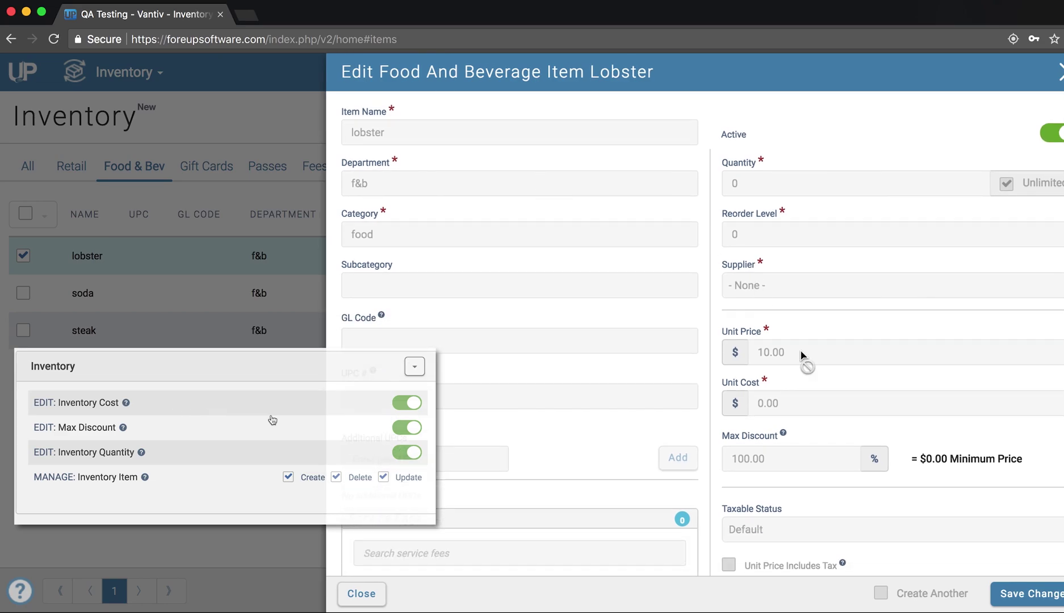
scroll(808, 409, "down", 1)
scroll(800, 341, "up", 4)
key("Escape")
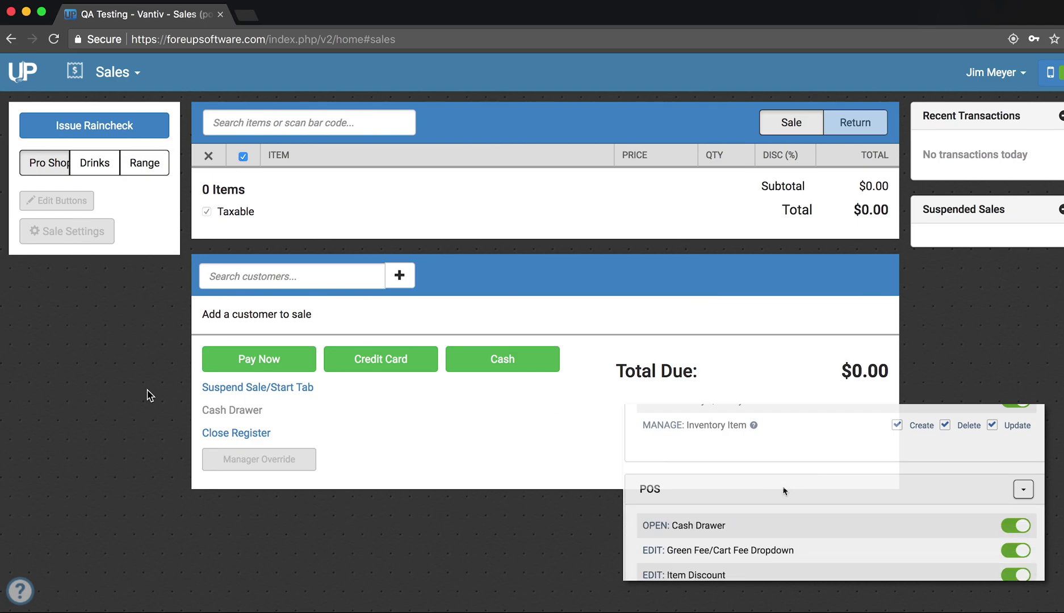
- Try the cash drawer, then add an 18 - Regular item to the sale
left_click(239, 411)
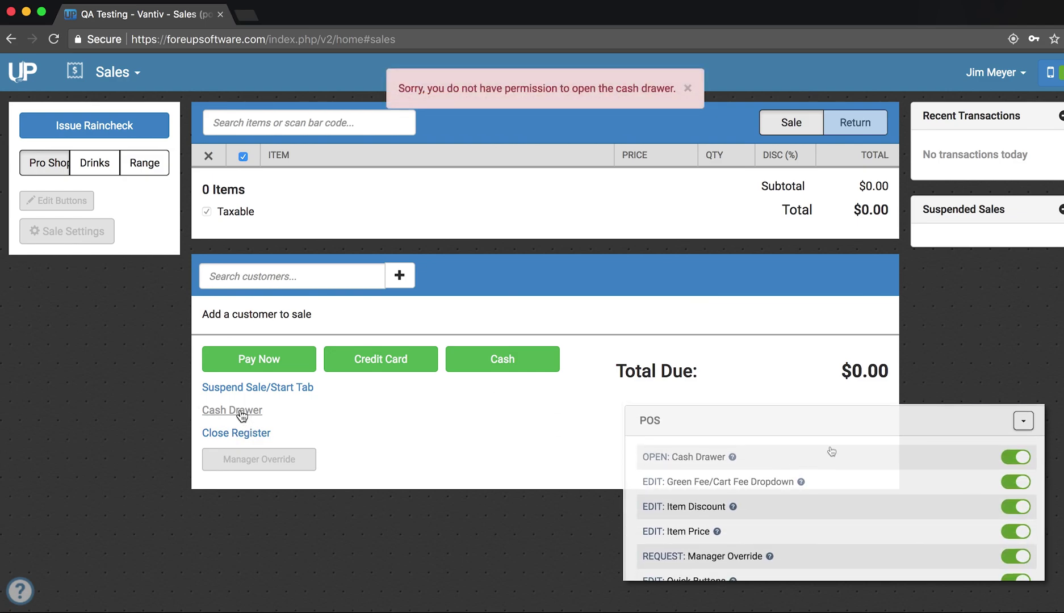
left_click(288, 122)
type("l")
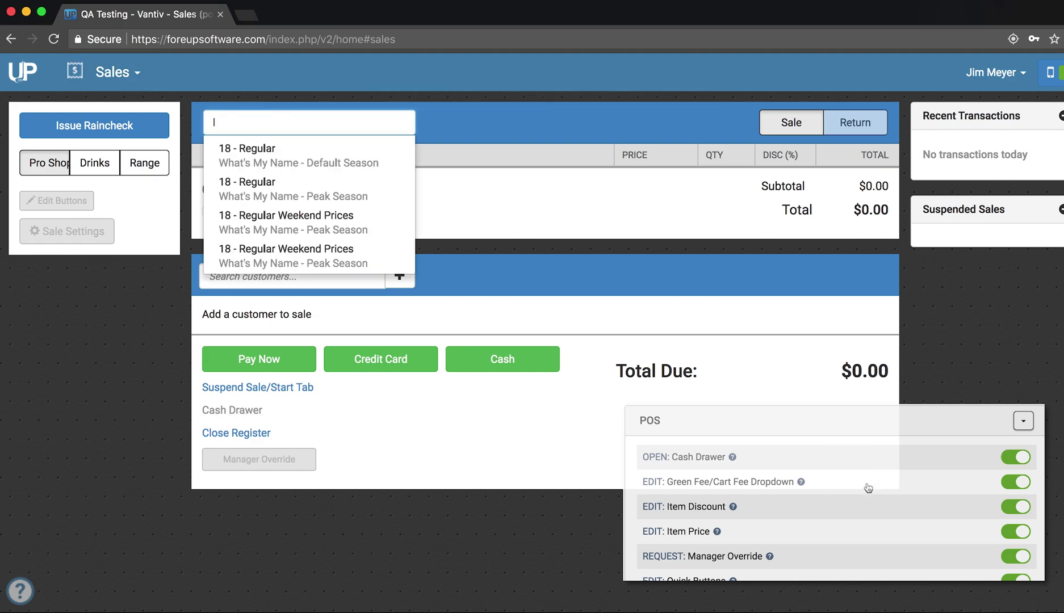
left_click(306, 148)
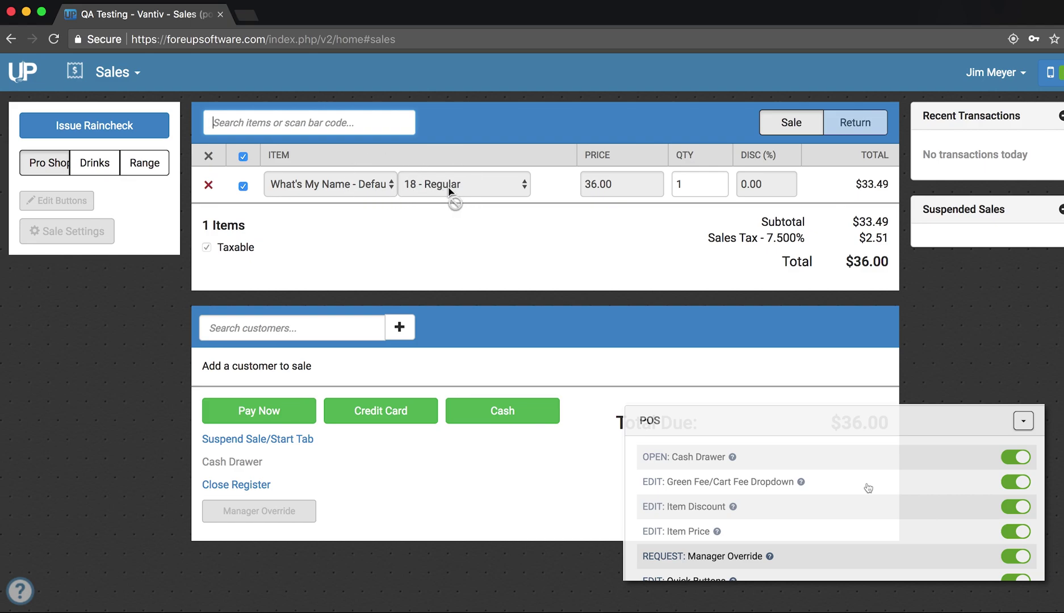
- Try changing the line's discount and price, and reordering or adding quick sale buttons
left_click(759, 184)
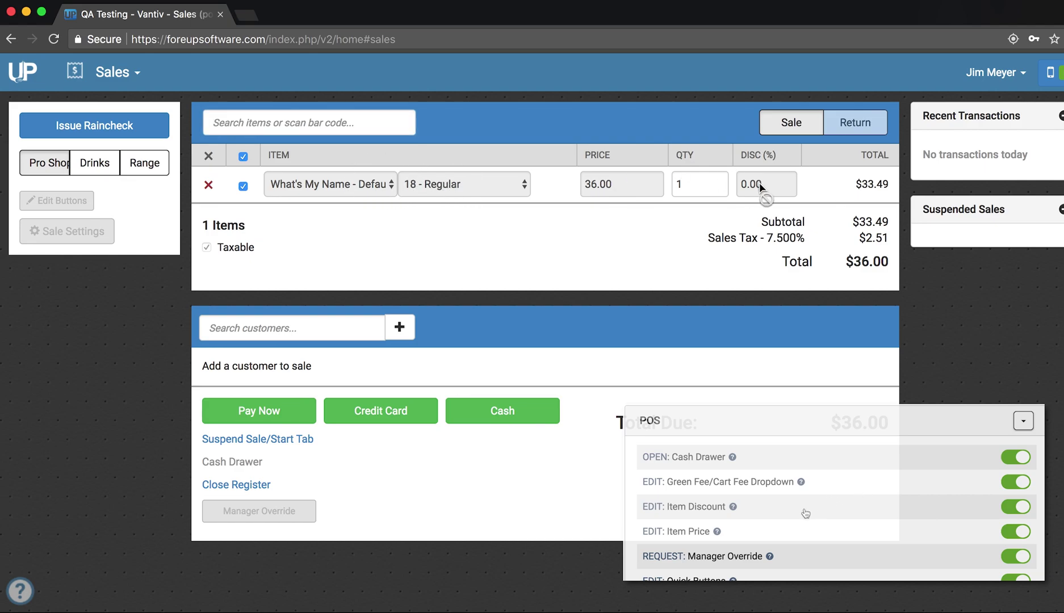
left_click(634, 186)
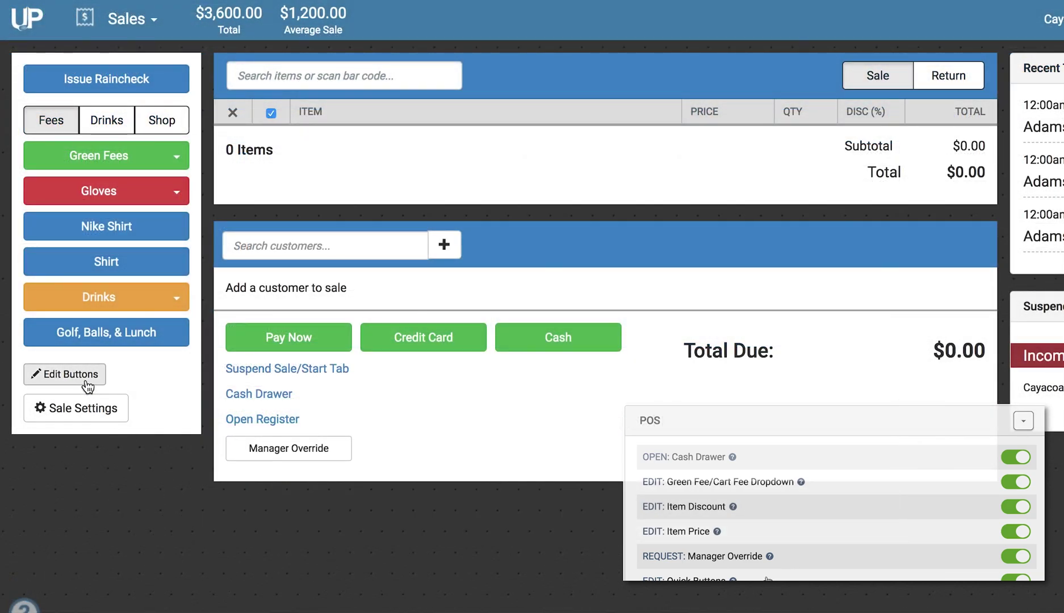
left_click(85, 381)
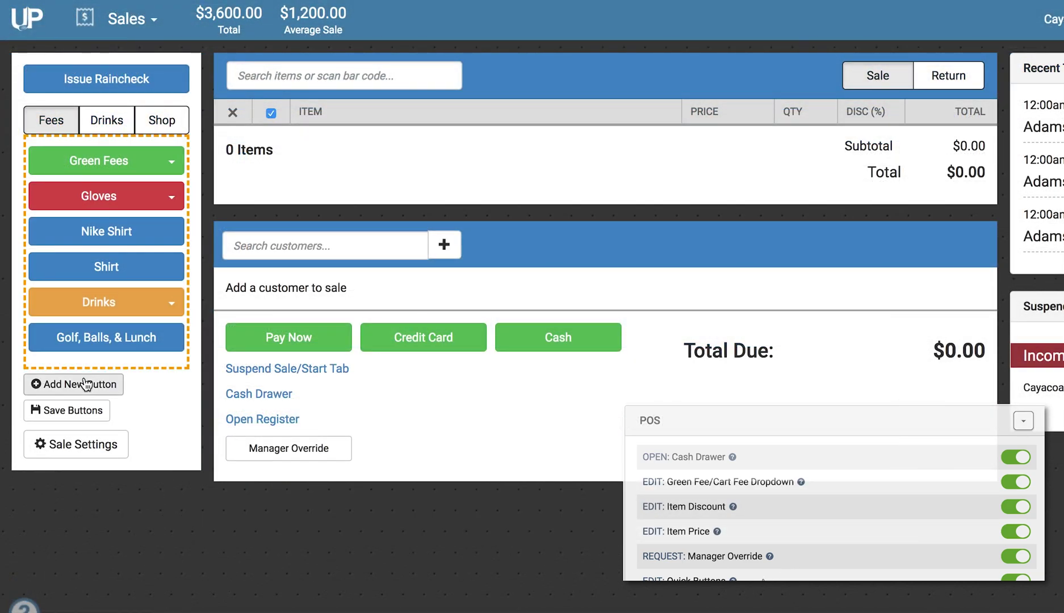
mouse_move(105, 196)
left_mouse_down()
mouse_move(119, 245)
mouse_move(112, 194)
left_mouse_up()
left_click(100, 386)
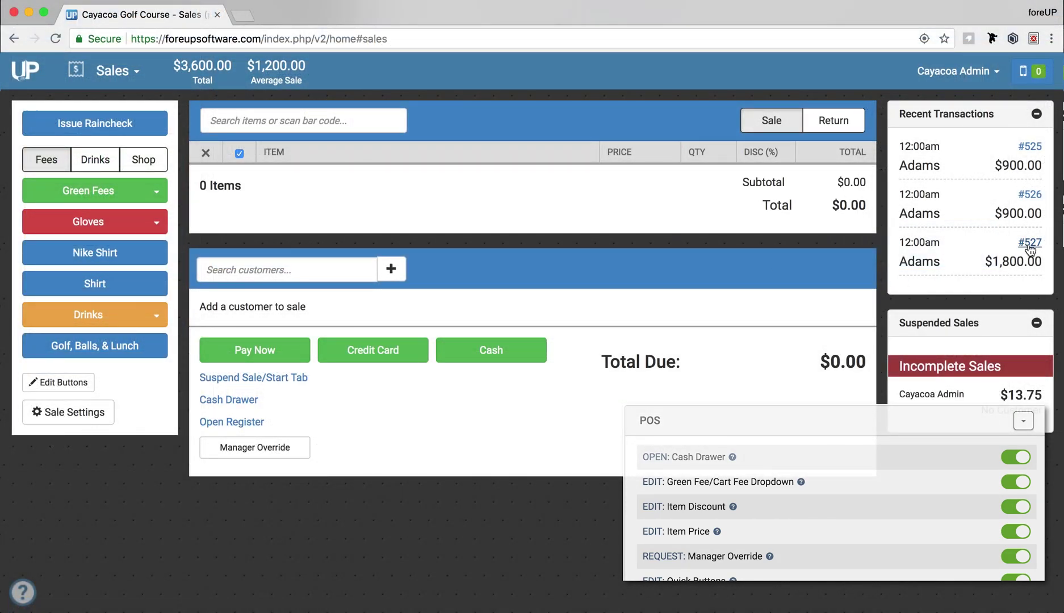
- Attempt deleting sale #527 as a full return, then try sale settings and the taxable toggle
left_click(1030, 245)
left_click(370, 413)
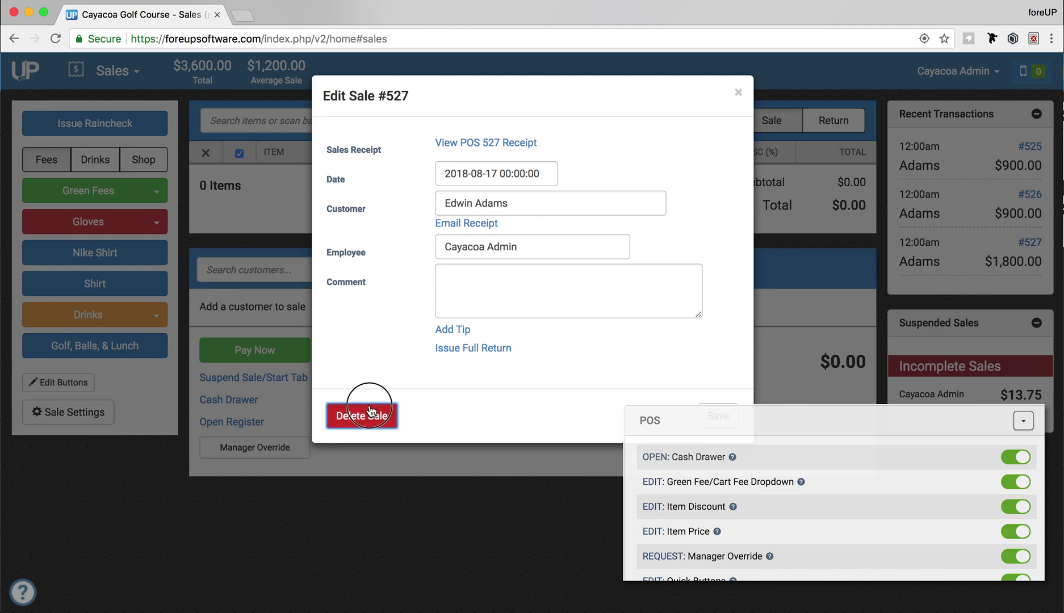
left_click(560, 341)
left_click(489, 348)
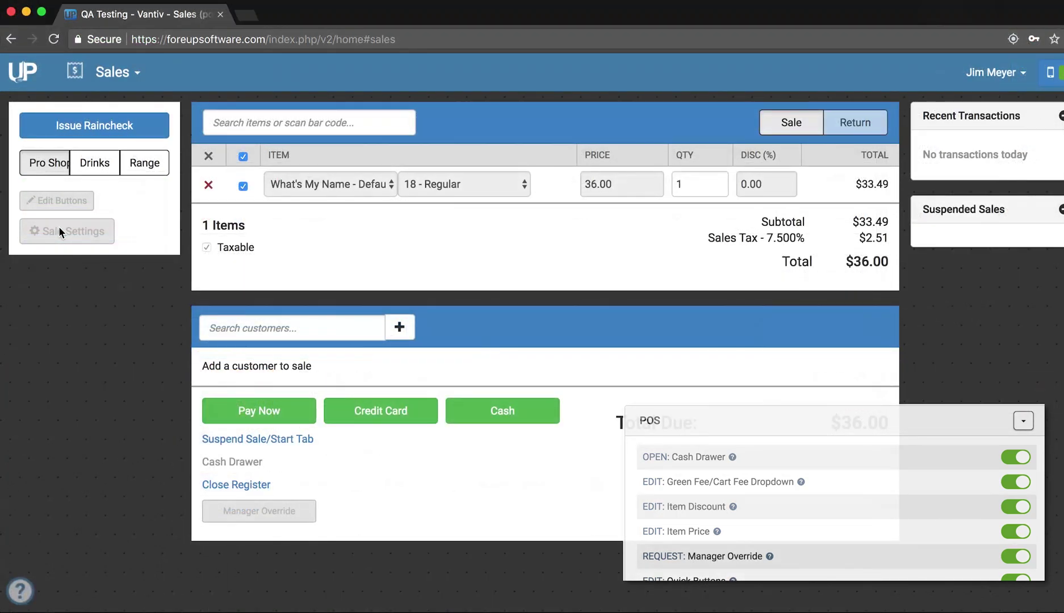
left_click(60, 230)
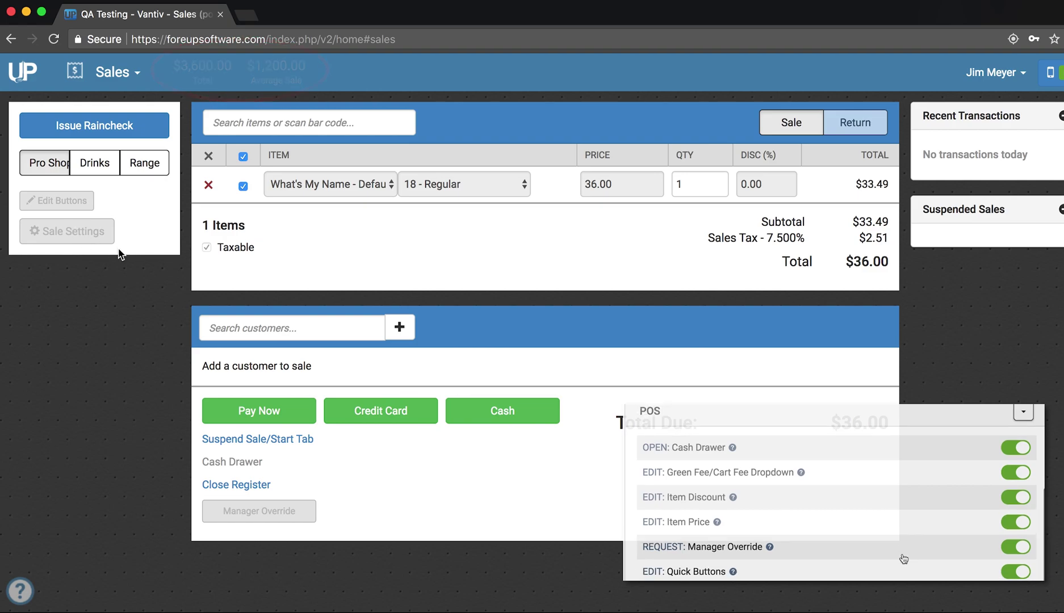
left_click(208, 248)
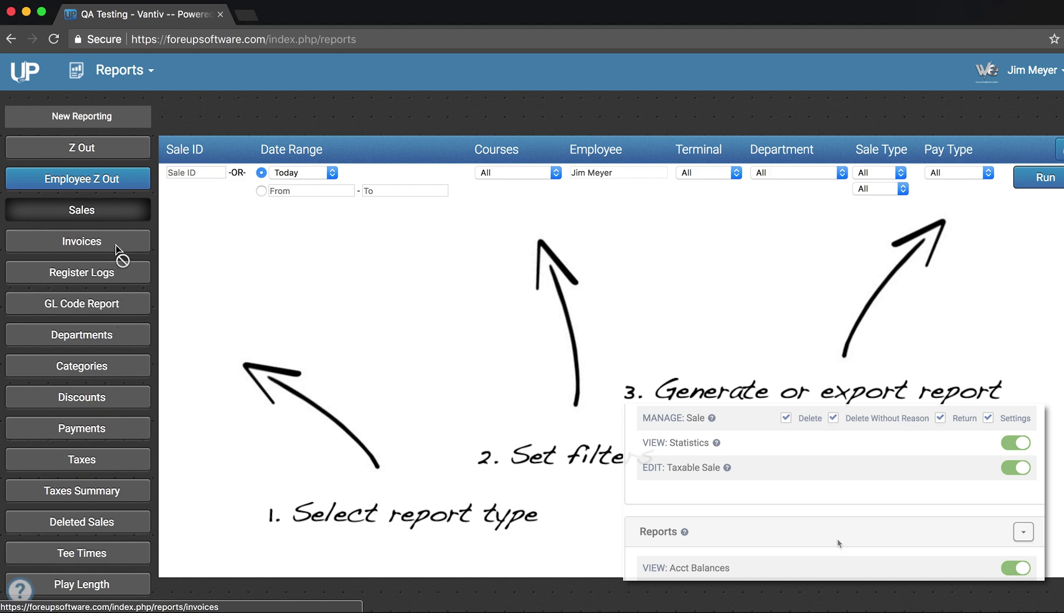
- Run the Employee Z Out report for This Year and switch to the Tee Sheet
left_click(82, 179)
left_click(188, 172)
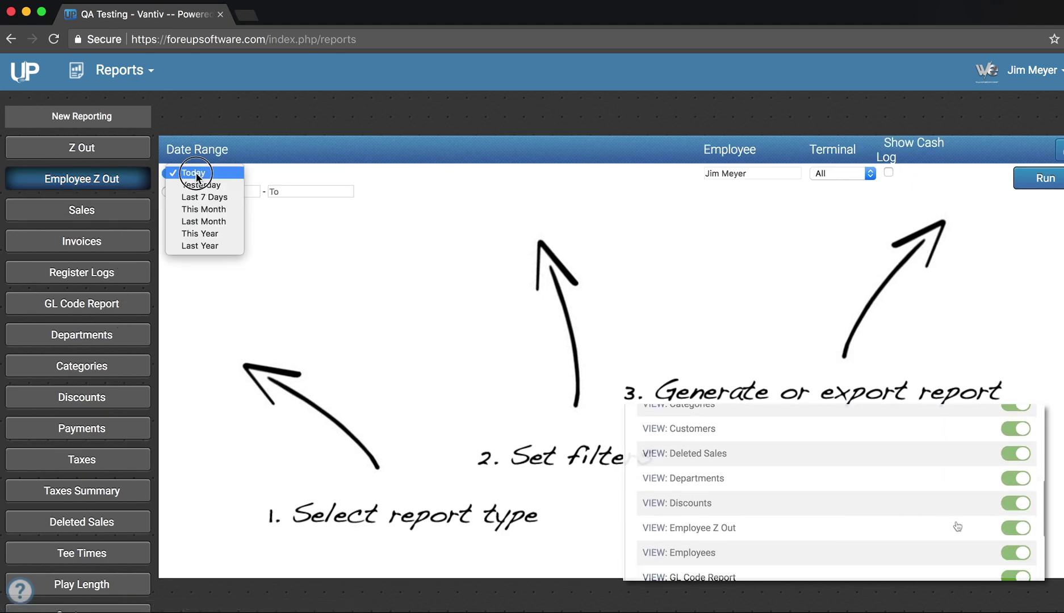
left_click(208, 233)
left_click(1045, 179)
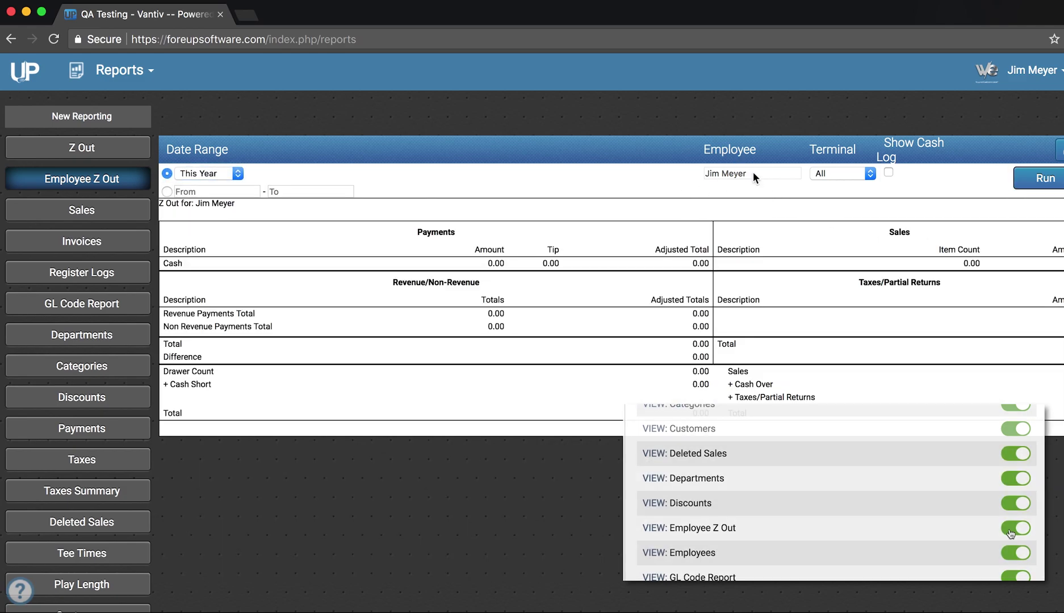
left_click(638, 178)
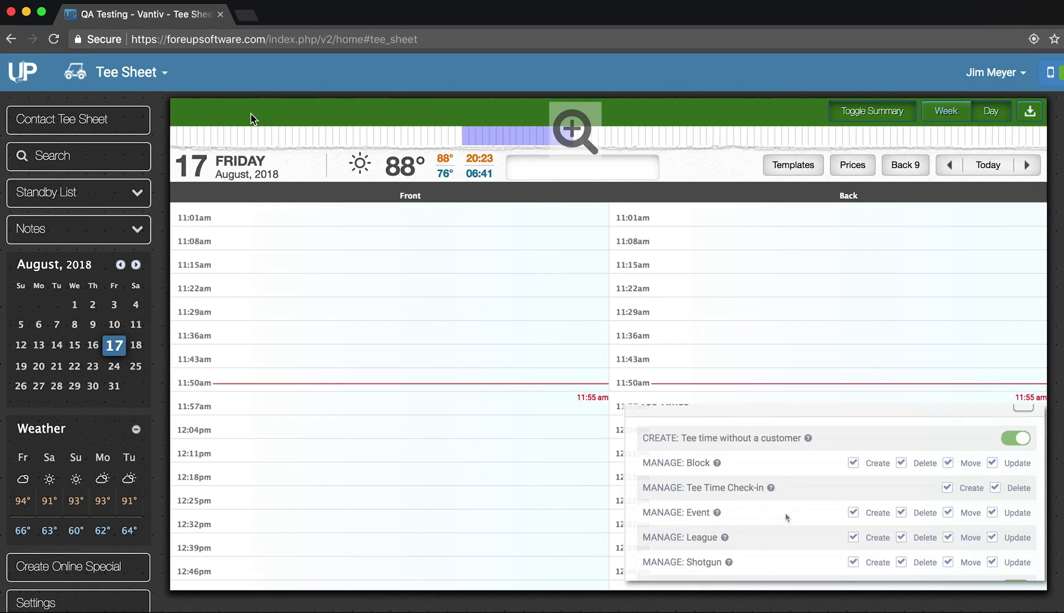
- Open the 11:22am Front tee time and cycle through block, event, league, shotgun and tournament forms
left_click(267, 294)
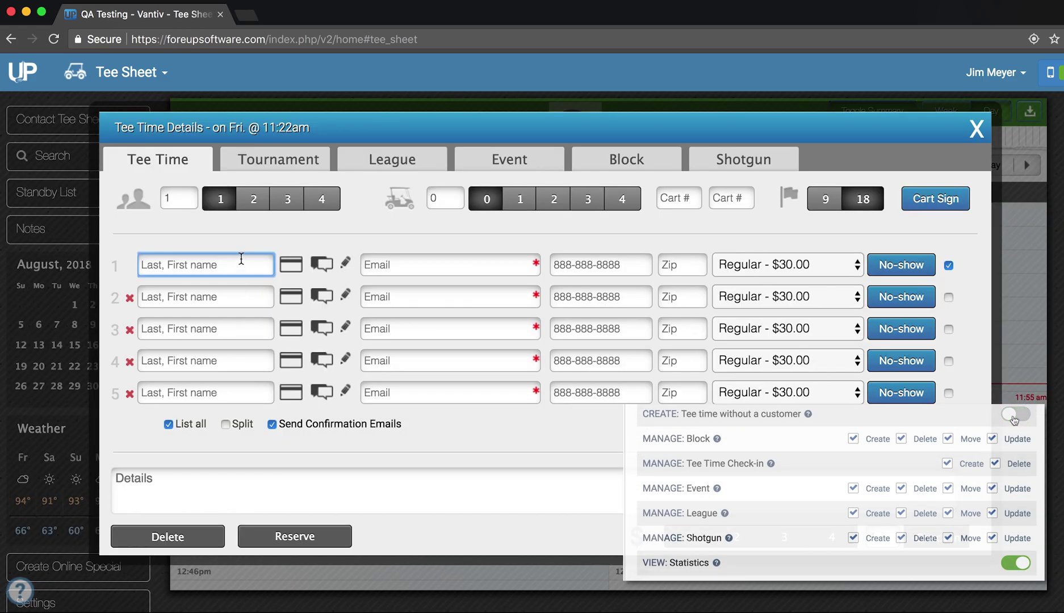
left_click(641, 164)
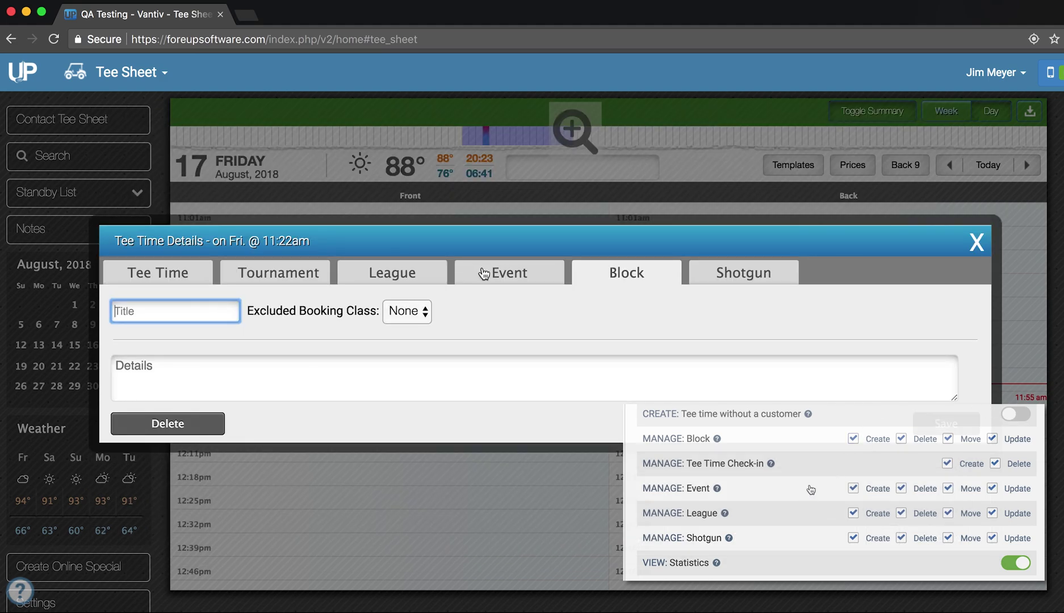
left_click(483, 275)
left_click(393, 234)
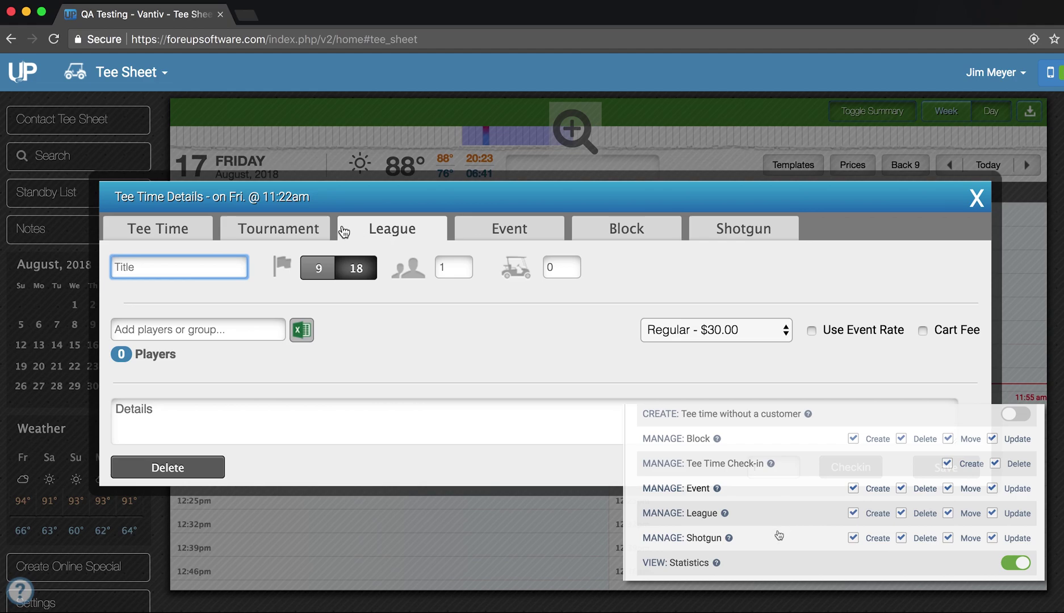
left_click(747, 226)
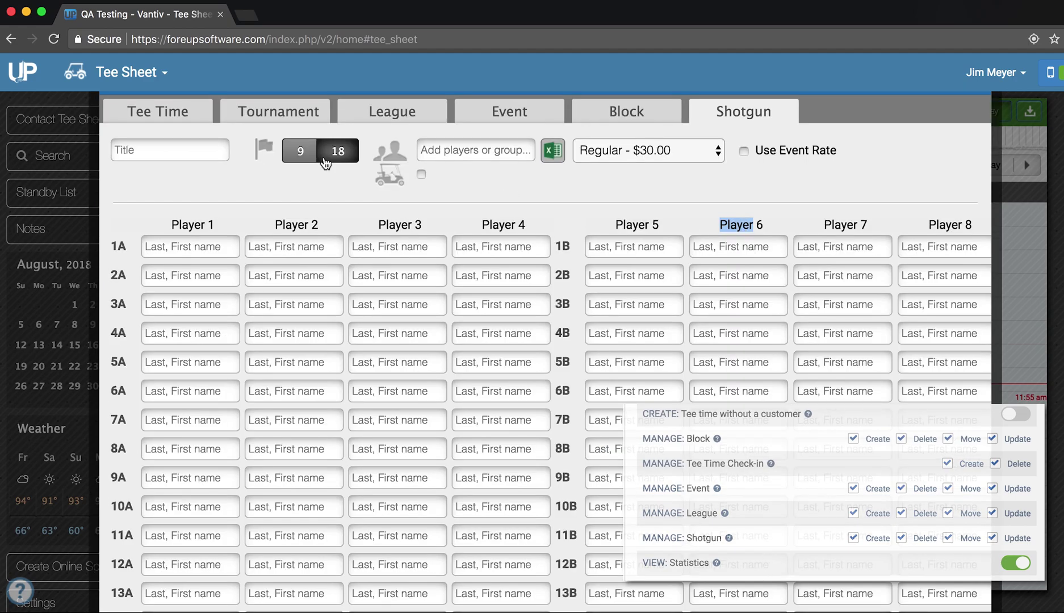
left_click(290, 119)
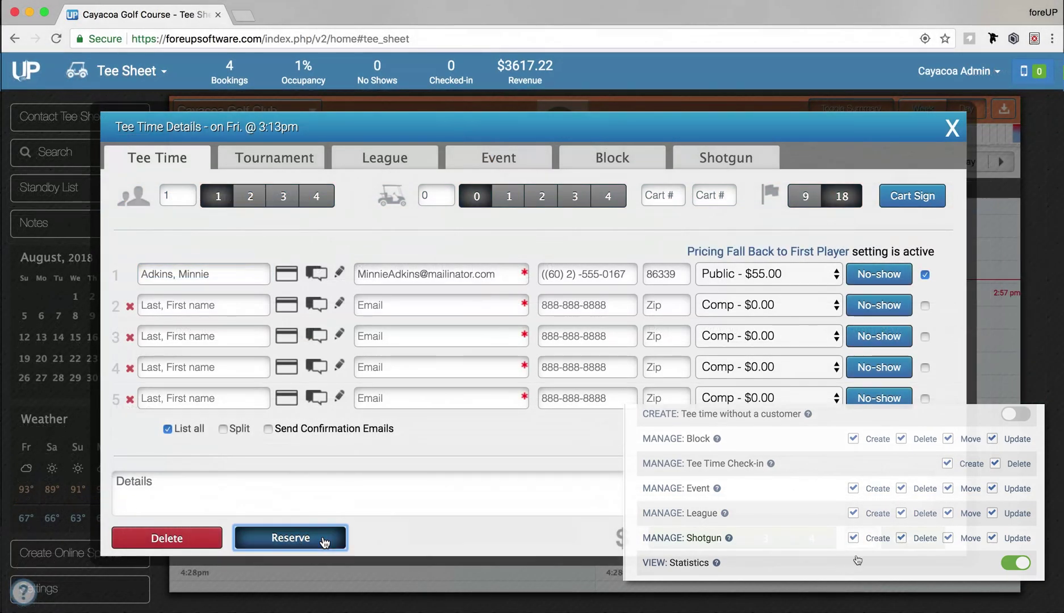
- Reserve the booking and move it from 3:13pm to 3:21pm
left_click(324, 538)
right_click(250, 344)
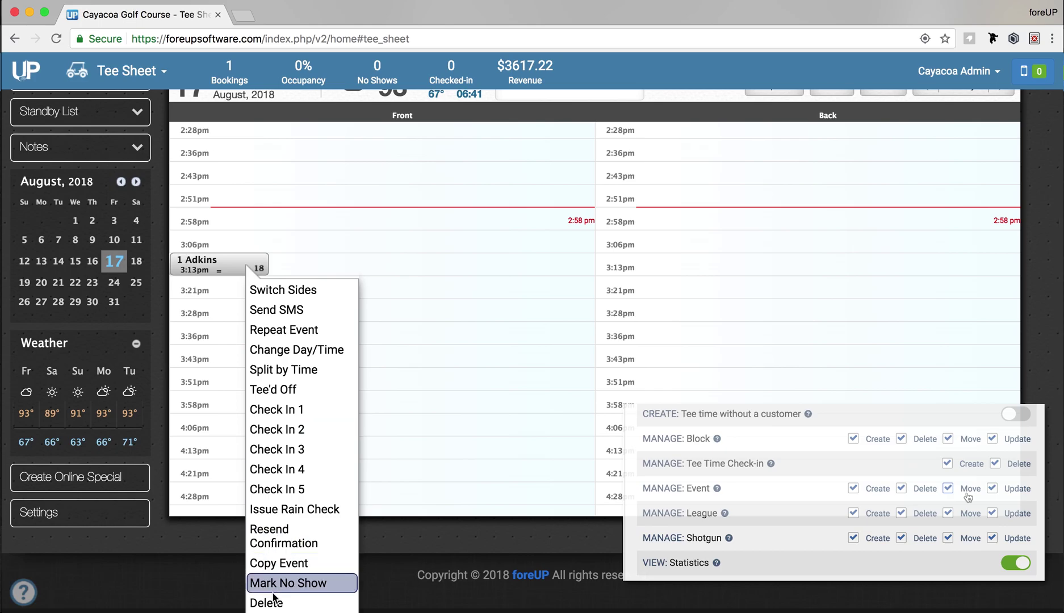
left_click(271, 603)
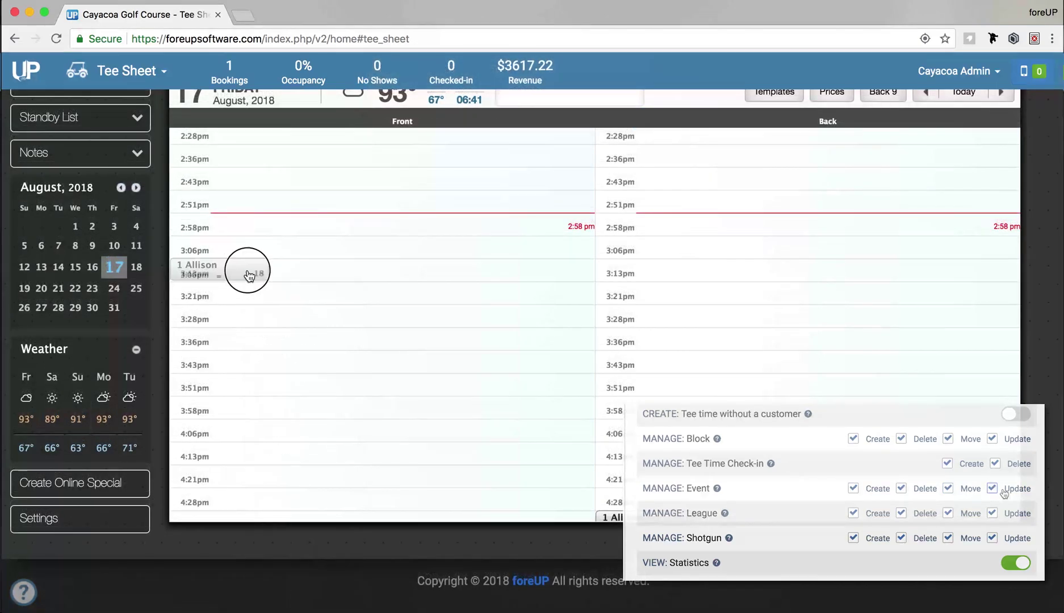
left_click_drag(247, 274, 258, 299)
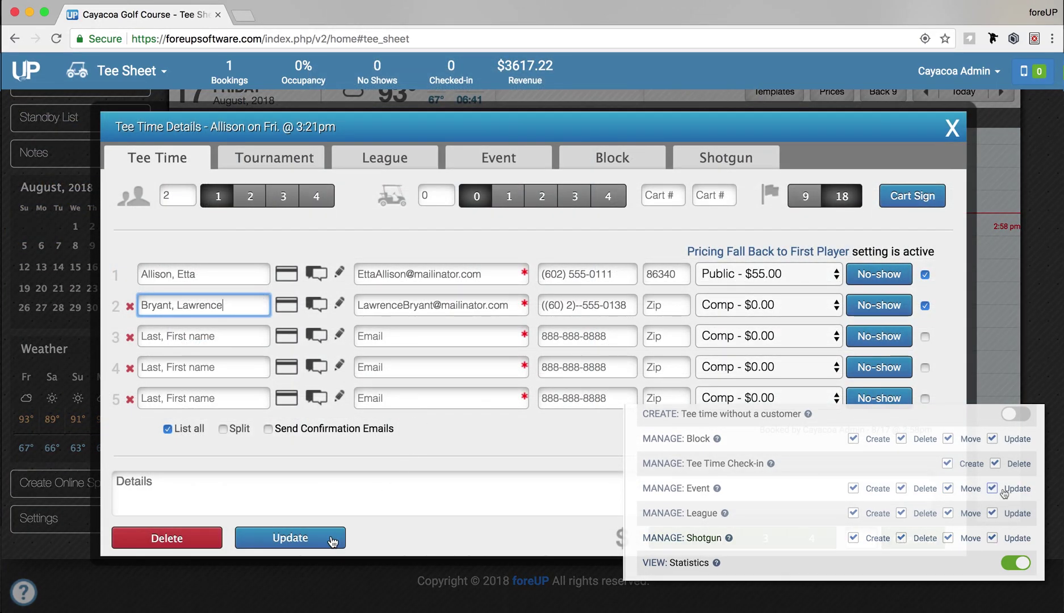
left_click(290, 538)
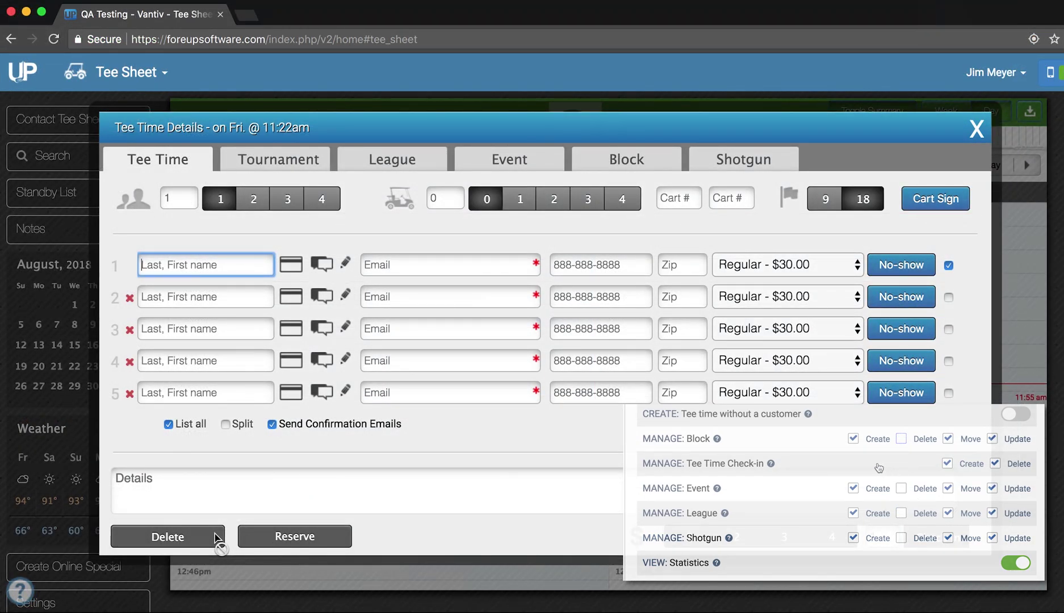
- Try deleting the 11:50am tee time, then close its details without changes
left_click(974, 130)
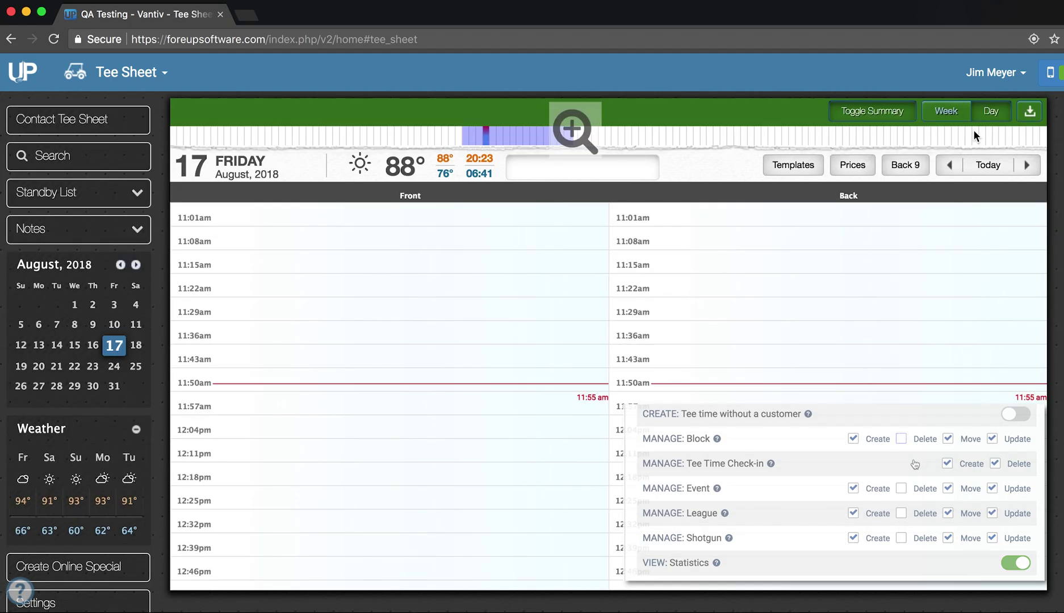
left_click(297, 373)
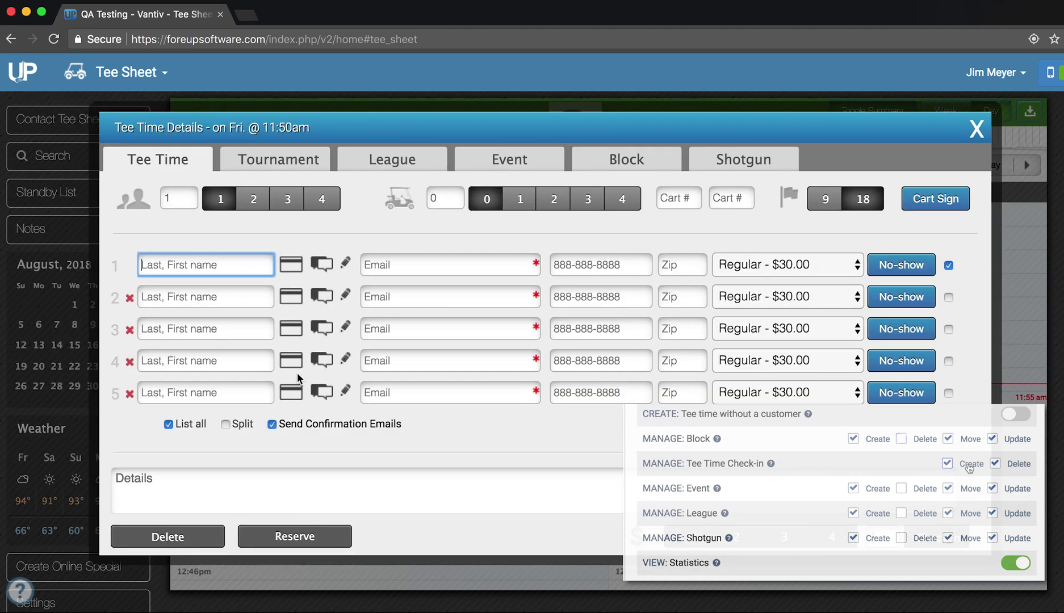
left_click(181, 537)
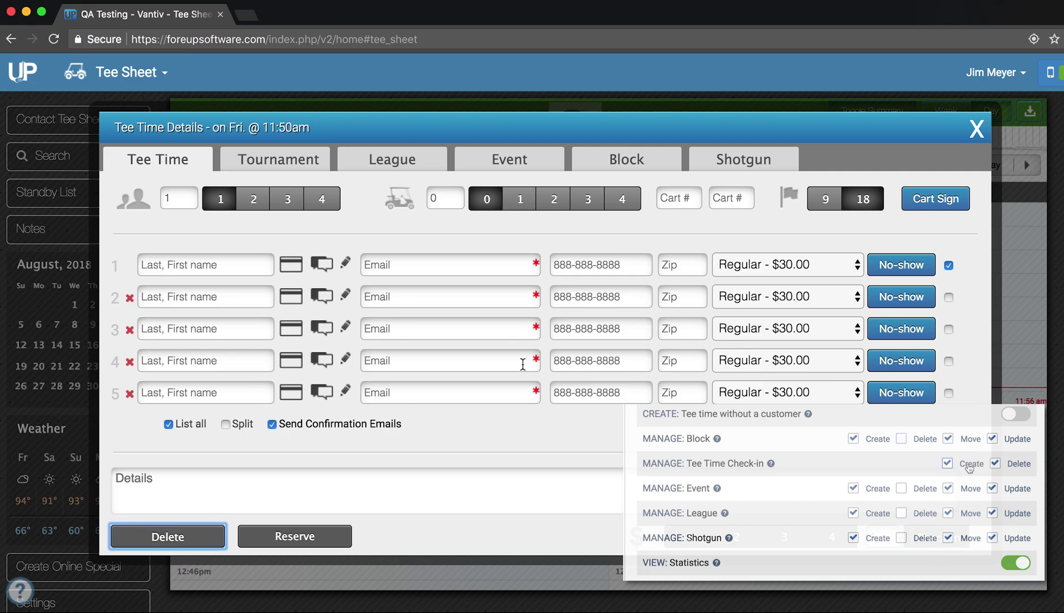
left_click(977, 129)
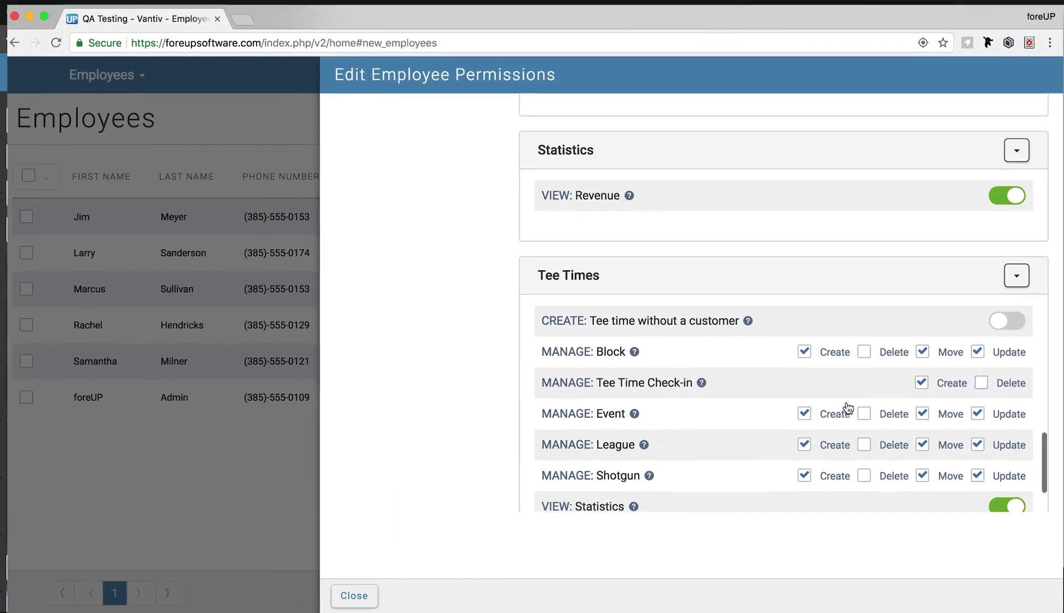
scroll(848, 407, "up", 20)
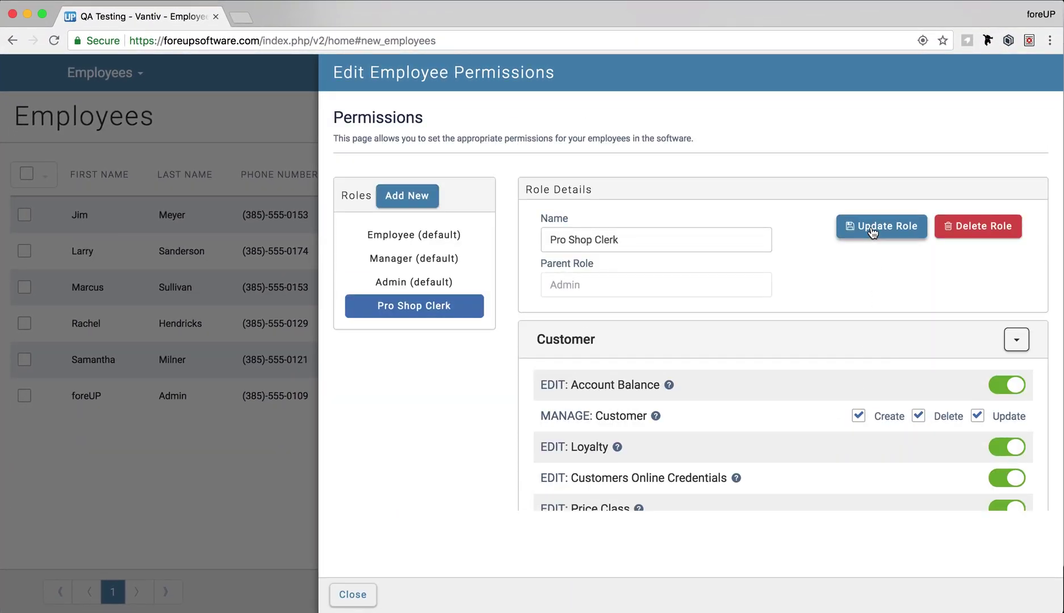
- Update the Pro Shop Clerk role and close the permissions editor
left_click(872, 230)
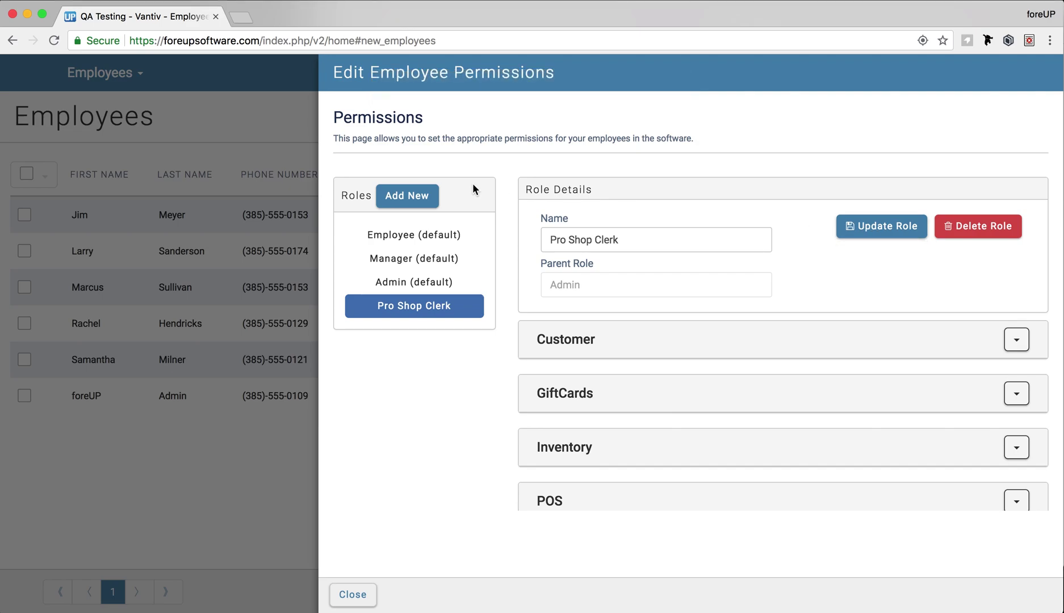
left_click(209, 116)
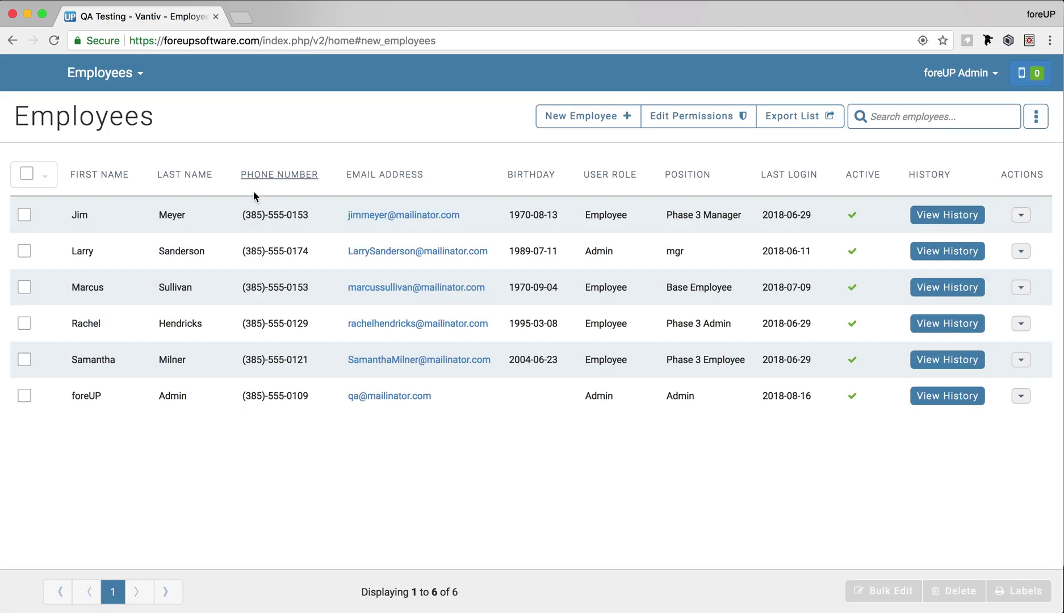
- Set the first employee's Employee Role to Pro Shop Clerk on the Roles tab and save
left_click(223, 220)
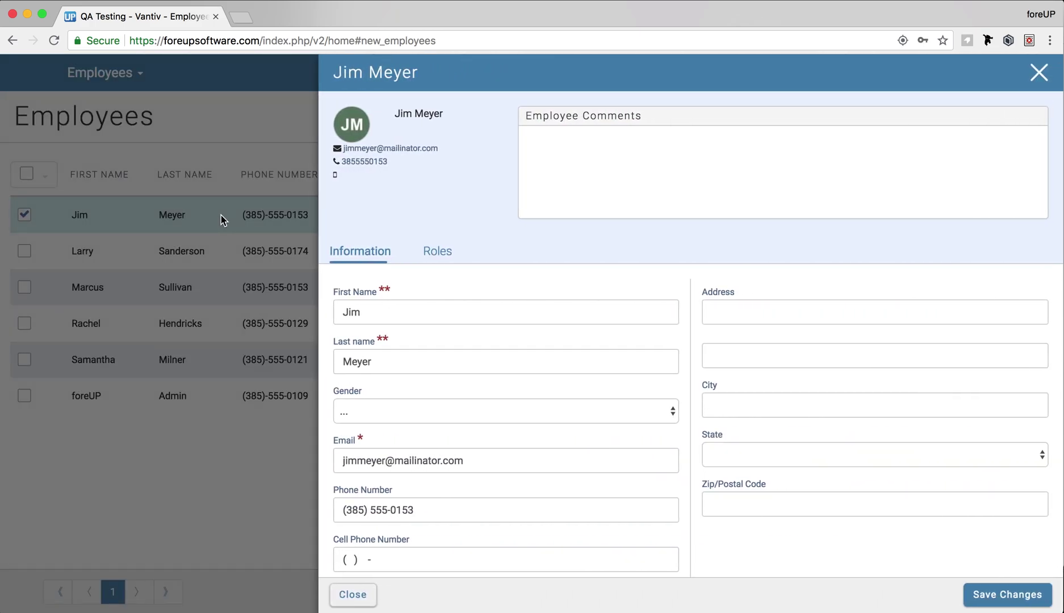
left_click(438, 255)
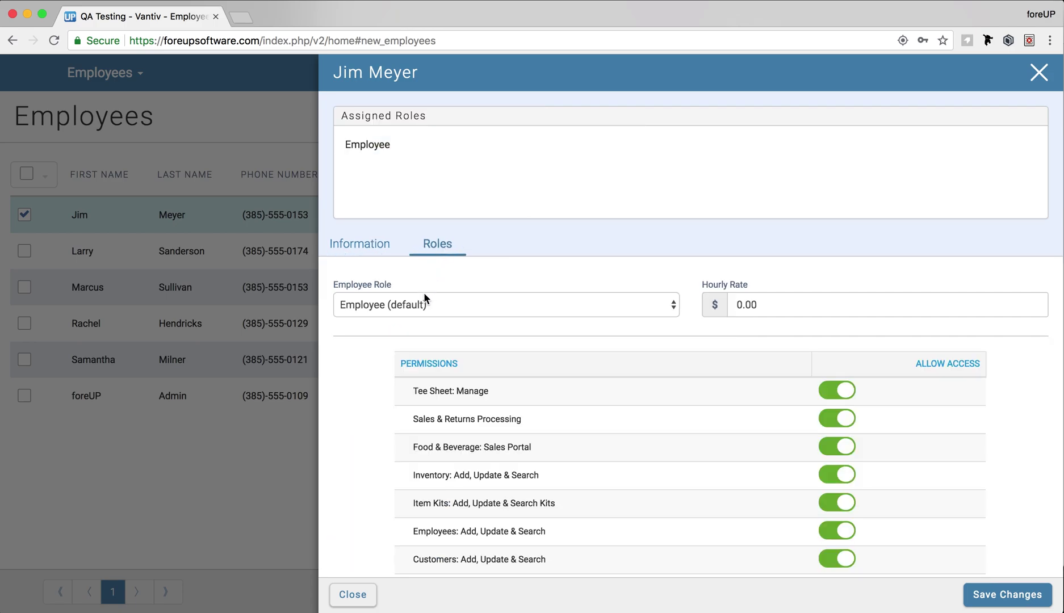
left_click(419, 306)
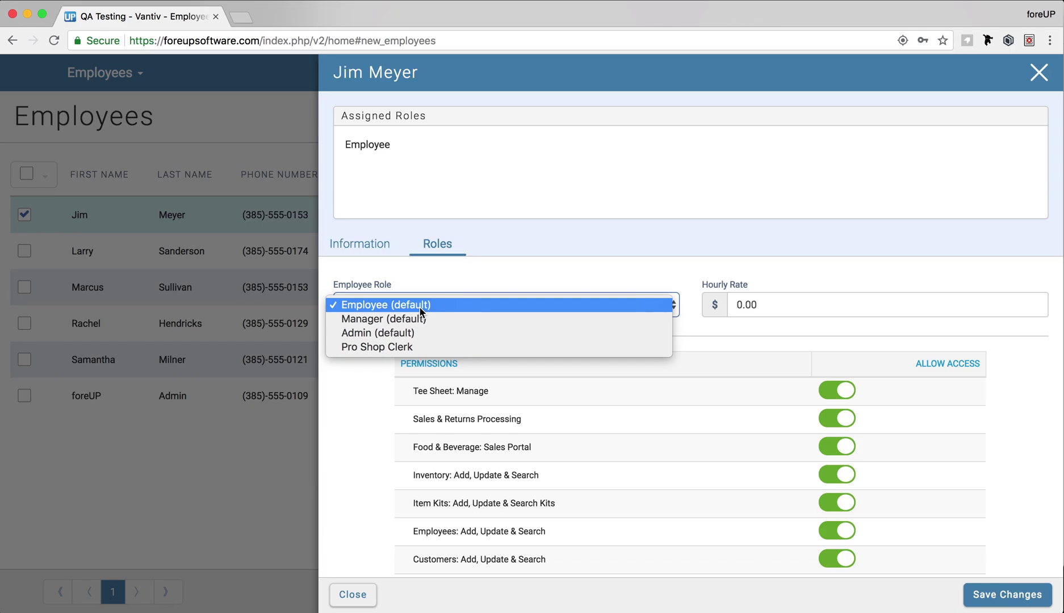
left_click(403, 347)
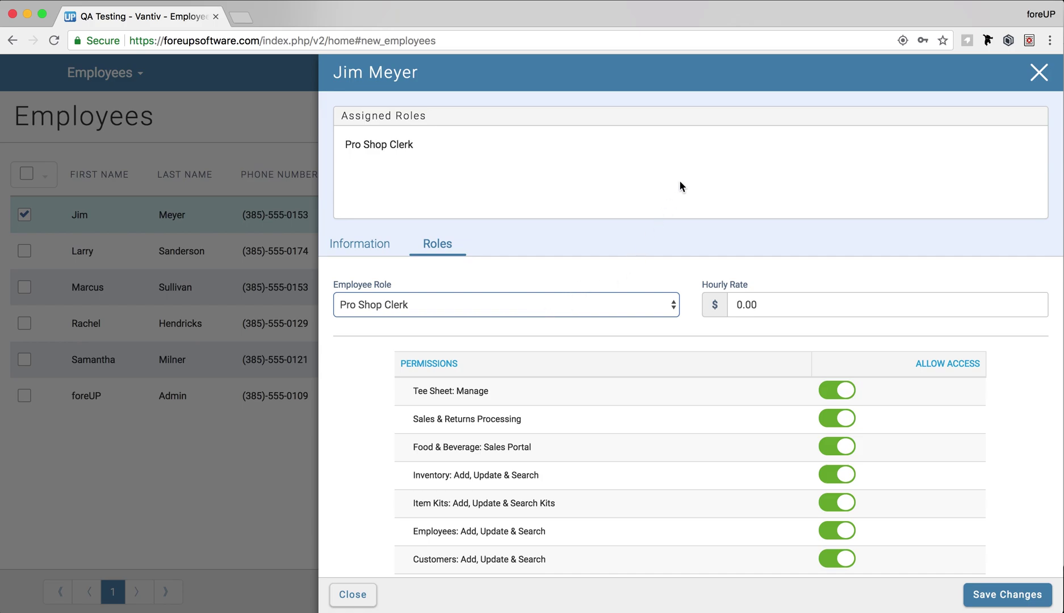
scroll(679, 181, "down", 1)
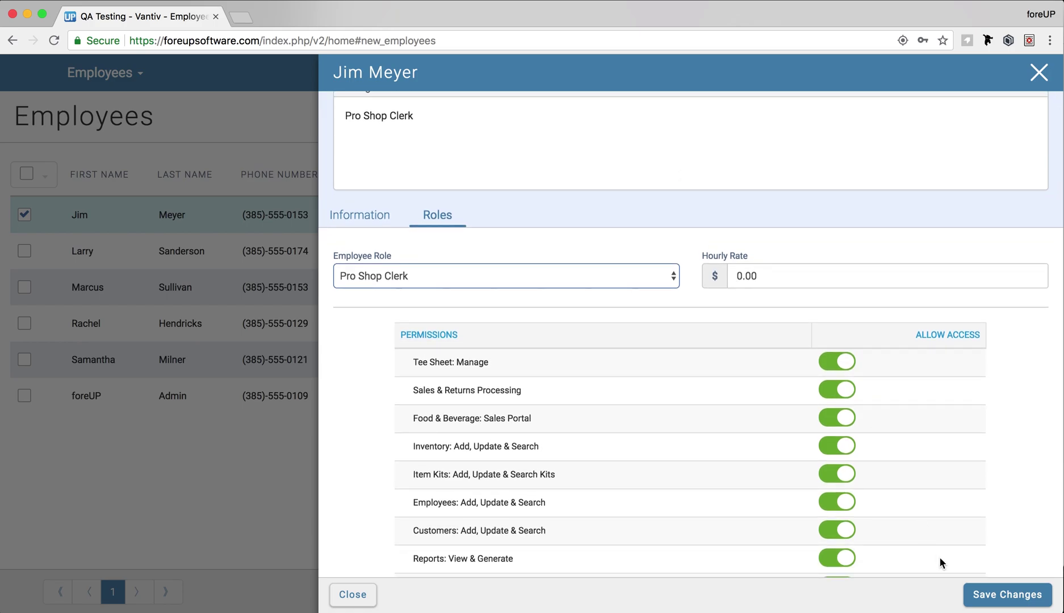
left_click(971, 593)
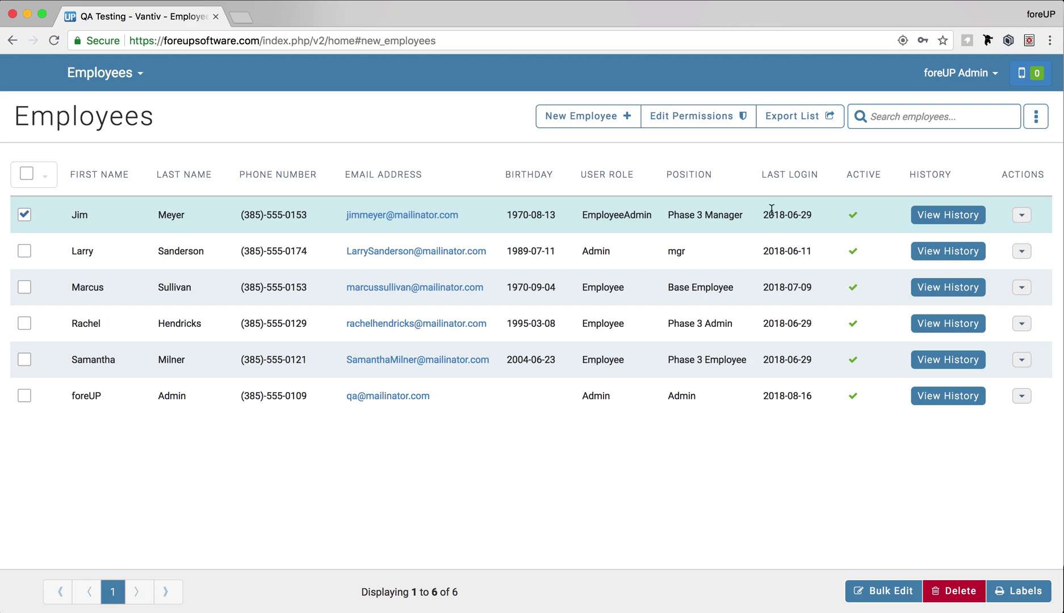
- Open the Pro Shop Clerk role's permissions and expand the Customer section
left_click(709, 115)
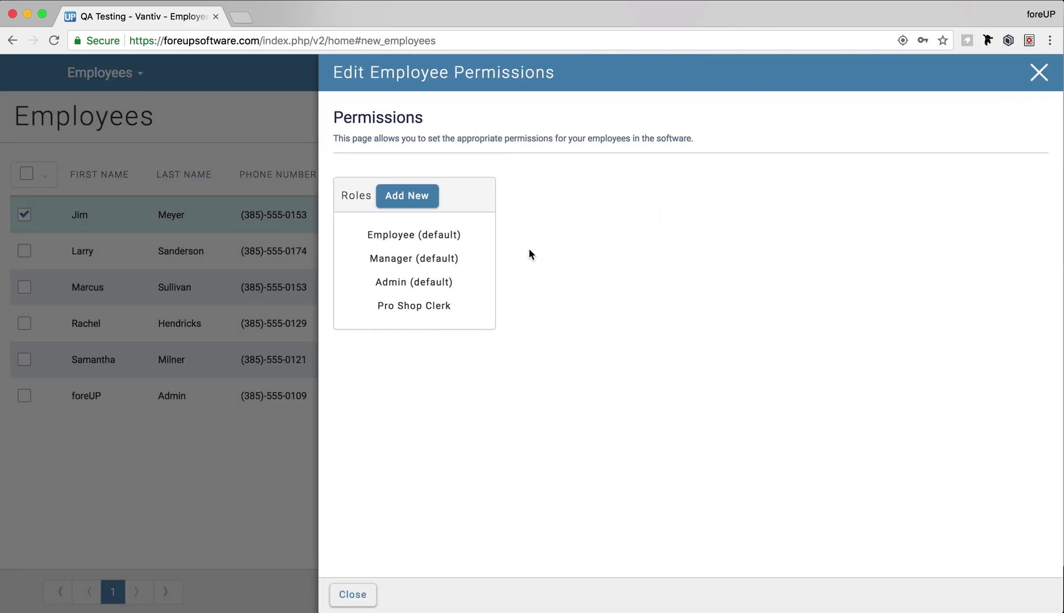
left_click(435, 305)
left_click(622, 337)
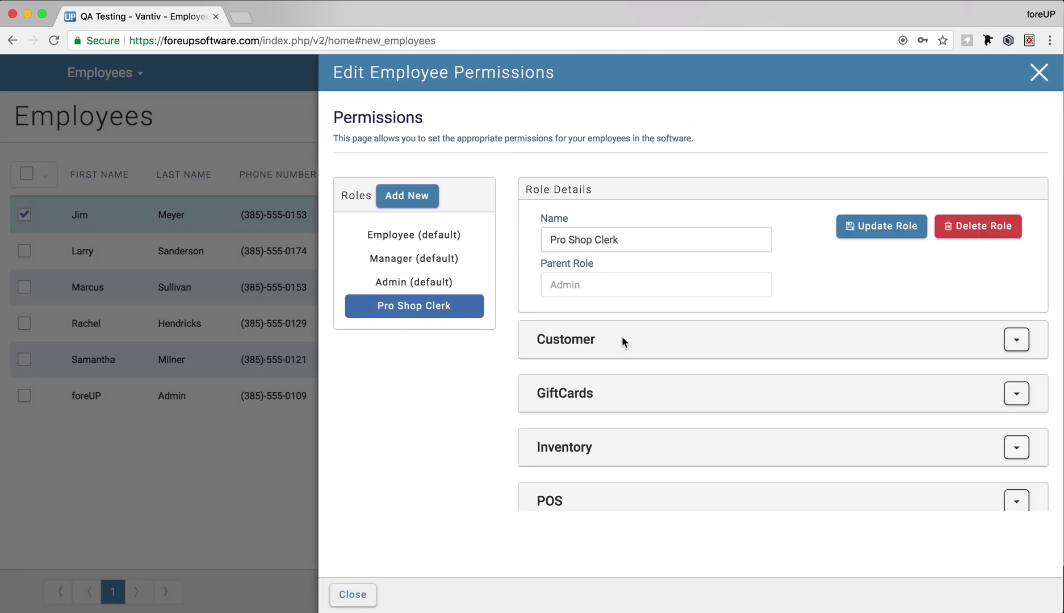
- View and then dismiss the explanation of the Customers Online Credentials permission
scroll(722, 287, "down", 4)
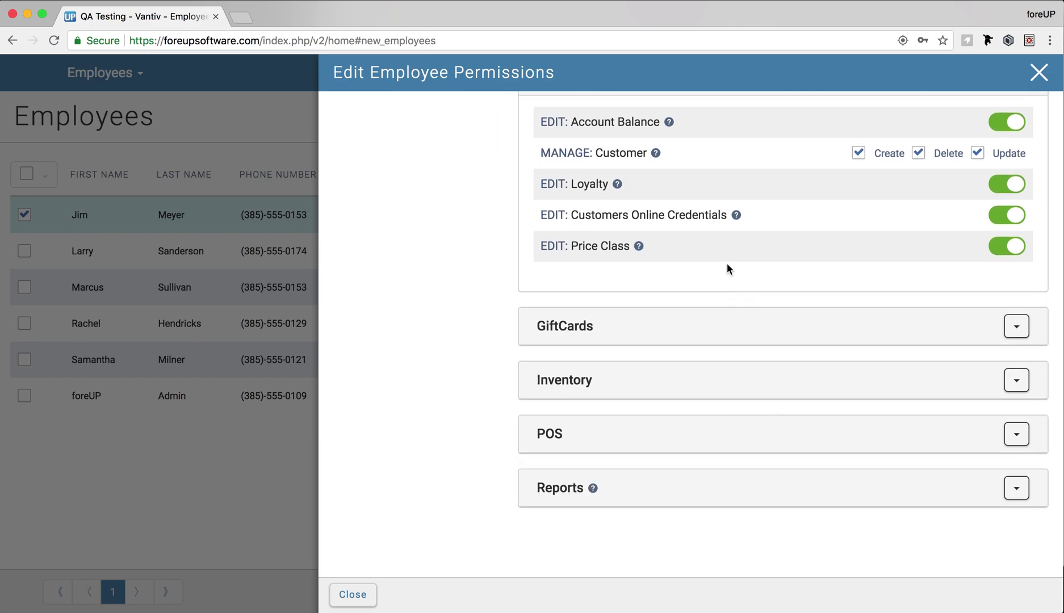
left_click(737, 216)
left_click(751, 196)
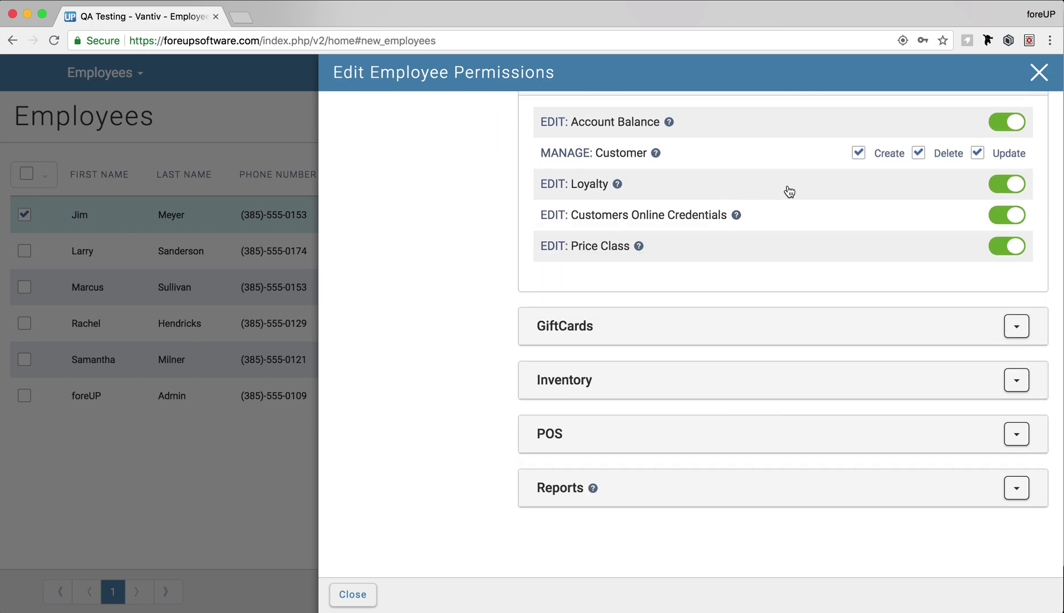